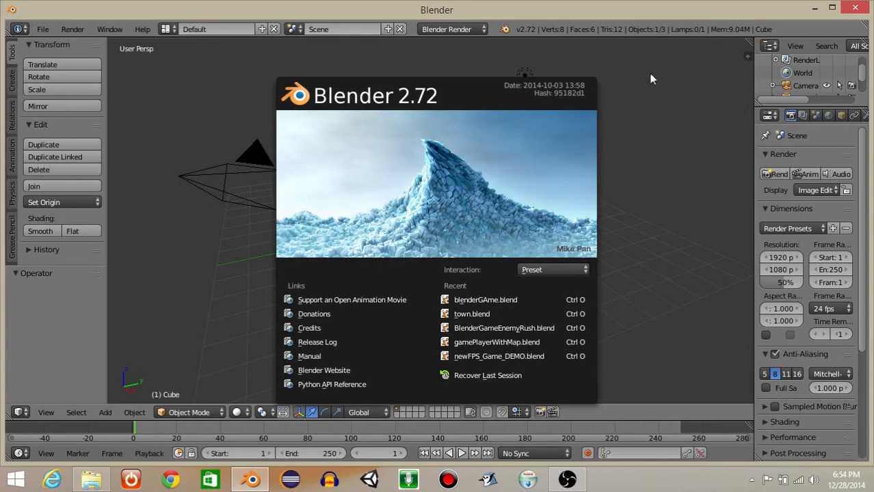
# Dismiss the splash screen and delete the default camera, lamp and cube from the scene.
pyautogui.click(652, 75)
pyautogui.rightClick(202, 180)
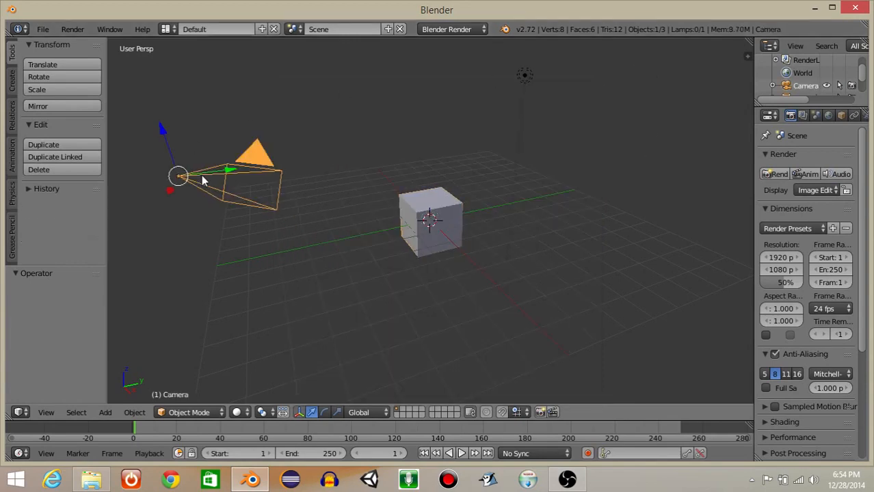
pyautogui.press('x')
pyautogui.click(201, 176)
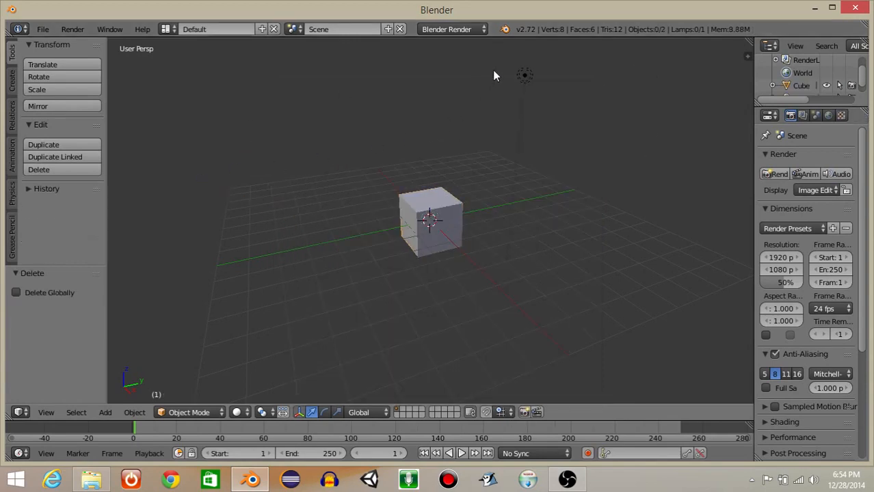
pyautogui.rightClick(525, 77)
pyautogui.press('Delete')
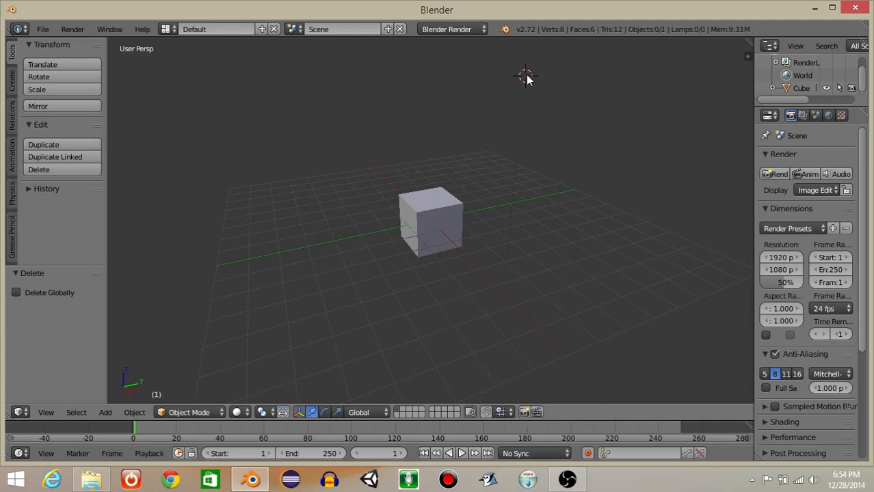
pyautogui.rightClick(445, 209)
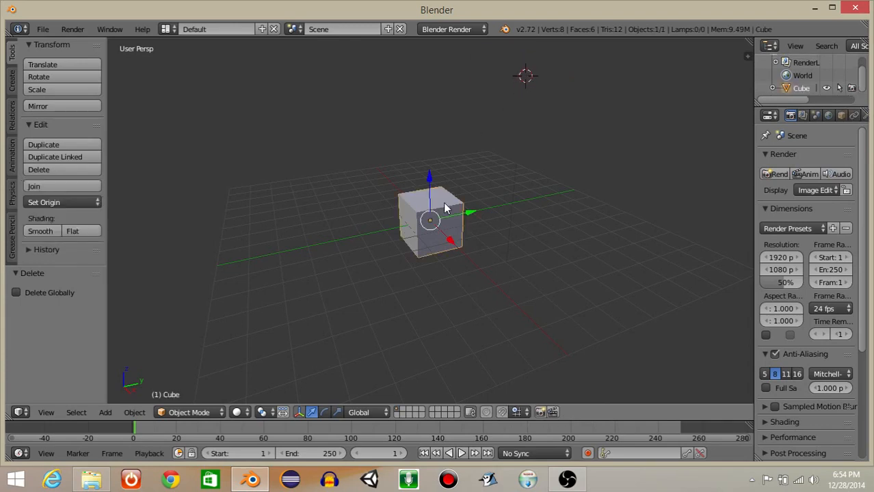
pyautogui.press('x')
pyautogui.click(444, 205)
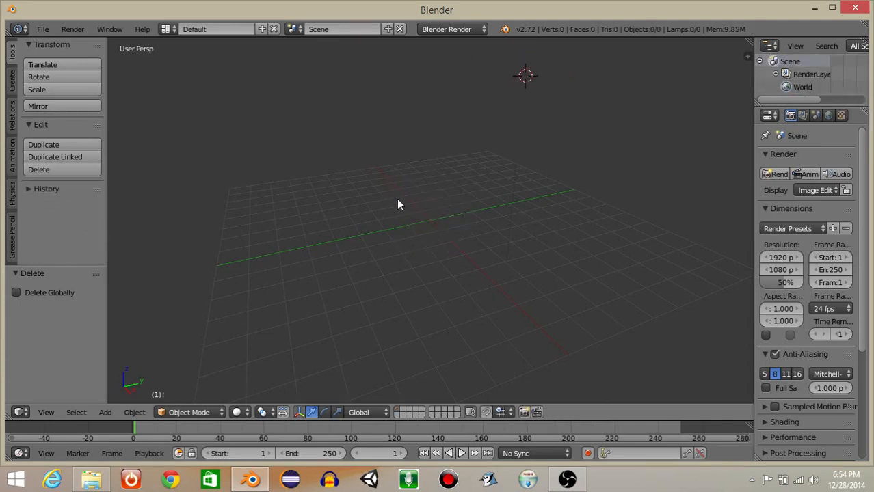
# Reset the 3D cursor to the world origin, add a plane there and scale it by 15.
pyautogui.hotkey('shift', 'c')
pyautogui.press('space')
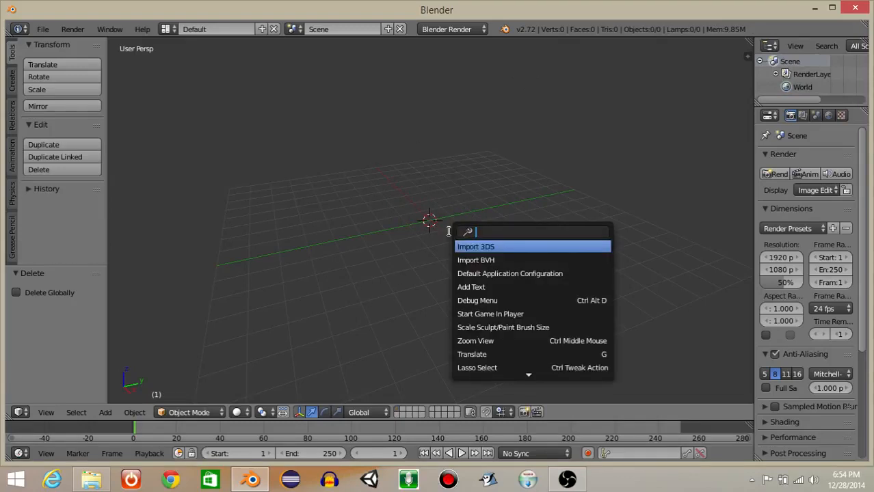
pyautogui.write('add plane')
pyautogui.press('Return')
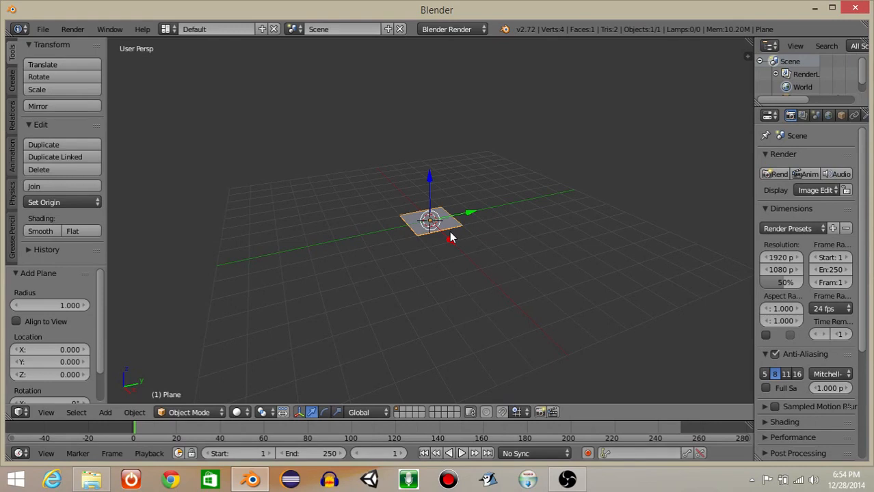
pyautogui.write('s15')
pyautogui.press('Return')
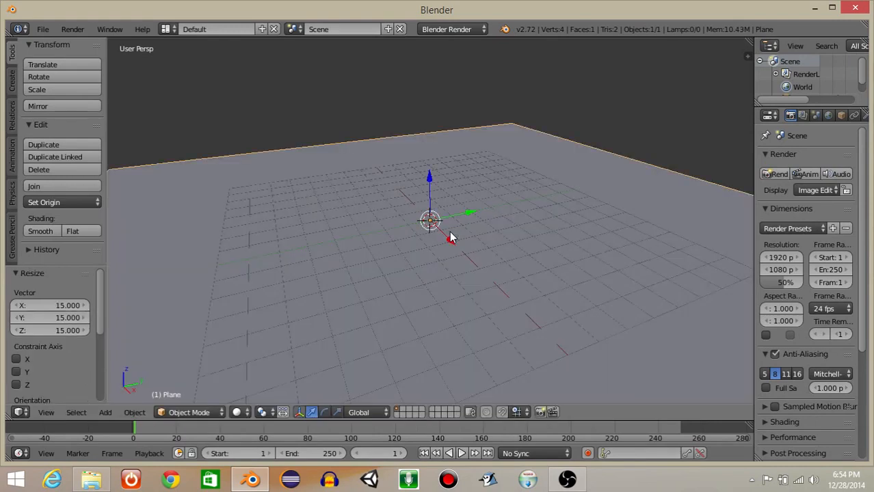
# From the top view, subdivide the plane's mesh four times in Edit Mode to make a 16 by 16 grid.
pyautogui.press('KP_7')
pyautogui.scroll(-3, 450, 237)
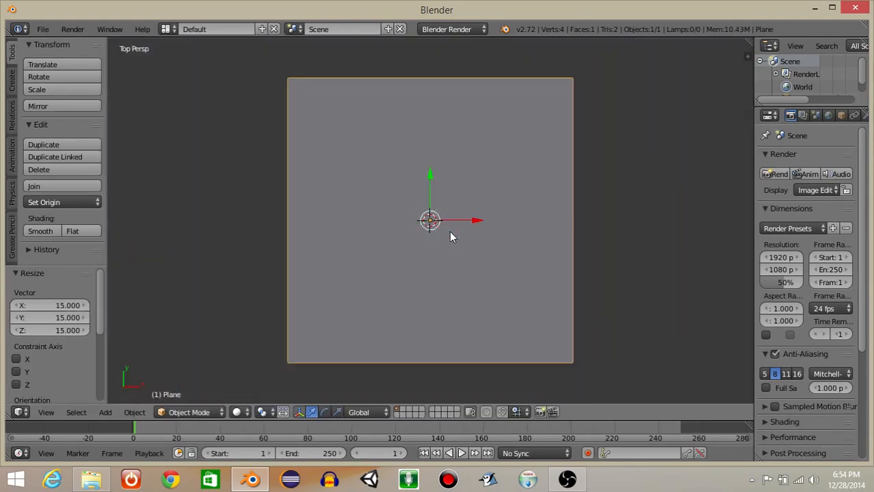
pyautogui.click(188, 413)
pyautogui.click(179, 382)
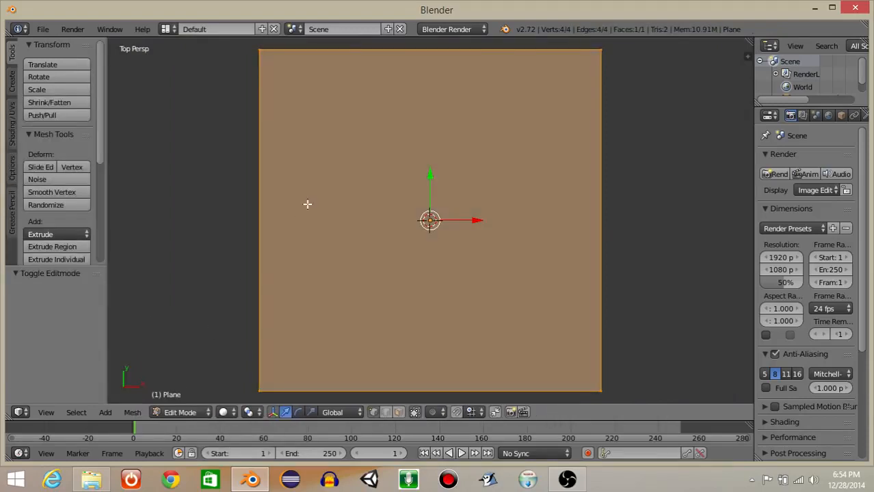
pyautogui.press('w')
pyautogui.click(344, 142)
pyautogui.press('w')
pyautogui.click(343, 142)
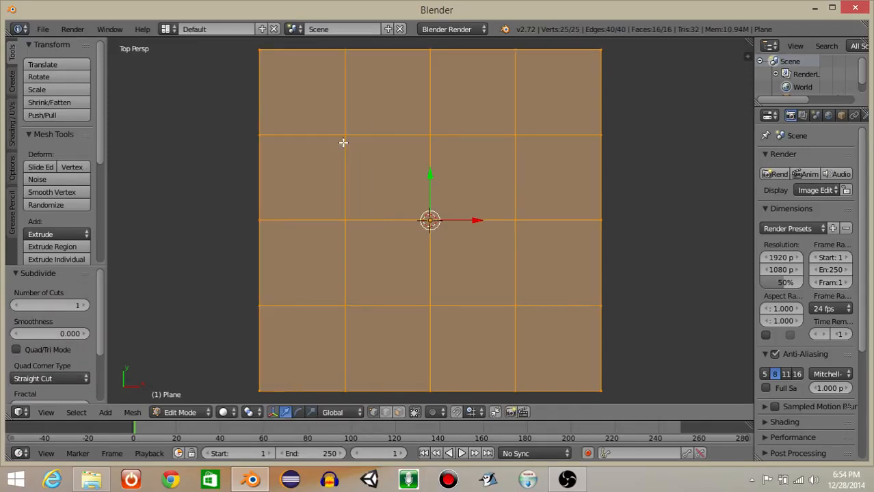
pyautogui.press('w')
pyautogui.click(343, 142)
pyautogui.press('w')
pyautogui.click(343, 143)
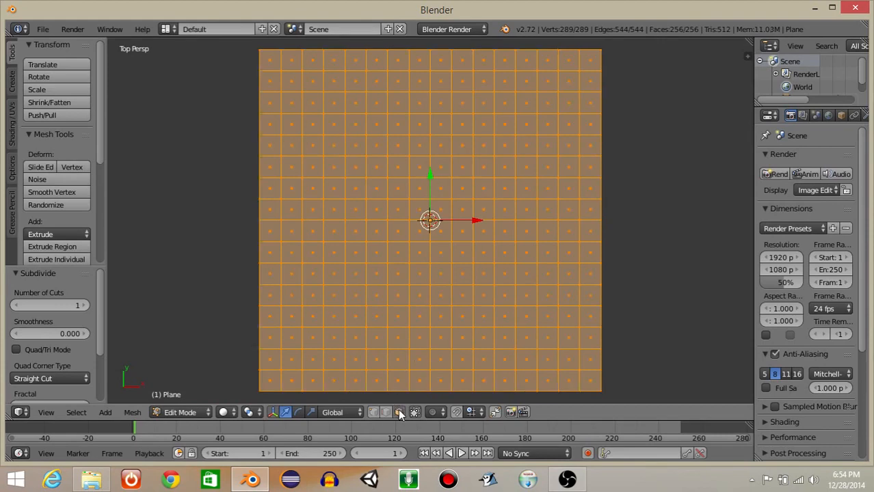
# Box-select only the outermost ring of faces along all four sides of the grid.
pyautogui.press('a')
pyautogui.scroll(-1, 272, 138)
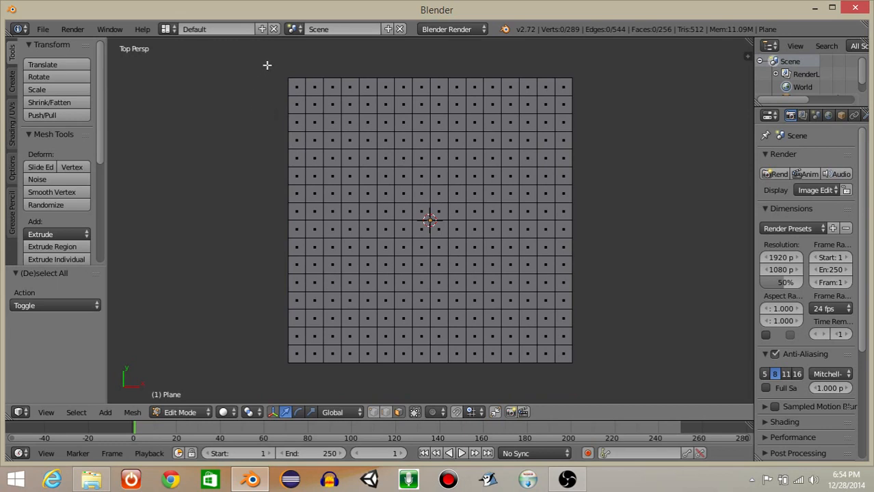
pyautogui.press('b')
pyautogui.moveTo(269, 63); pyautogui.dragTo(297, 373)
pyautogui.press('b')
pyautogui.moveTo(266, 68); pyautogui.dragTo(564, 389)
pyautogui.press('b')
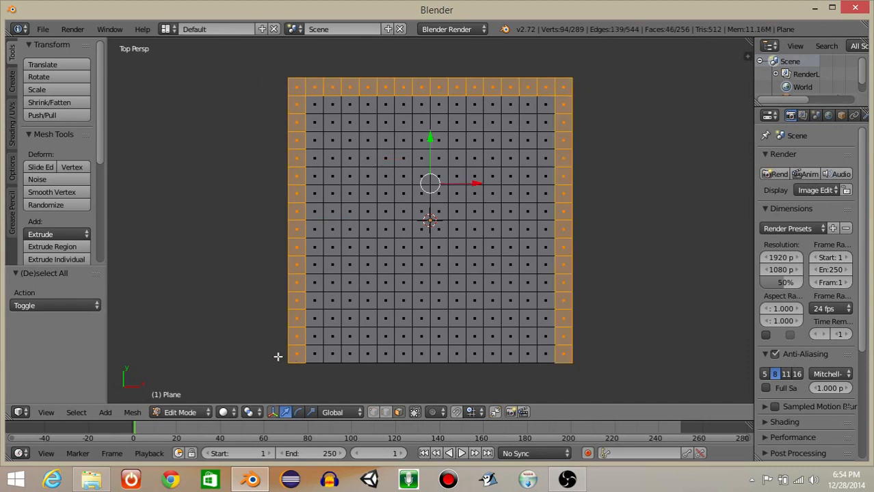
pyautogui.press('b')
pyautogui.moveTo(273, 351); pyautogui.dragTo(634, 400)
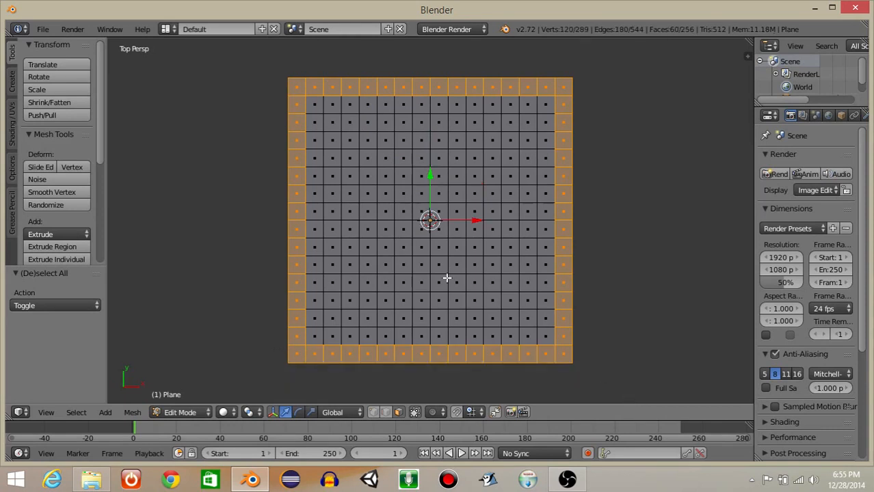
# Add an H shape inside the border to the face selection: two eight-face columns joined by a horizontal row.
pyautogui.press('b')
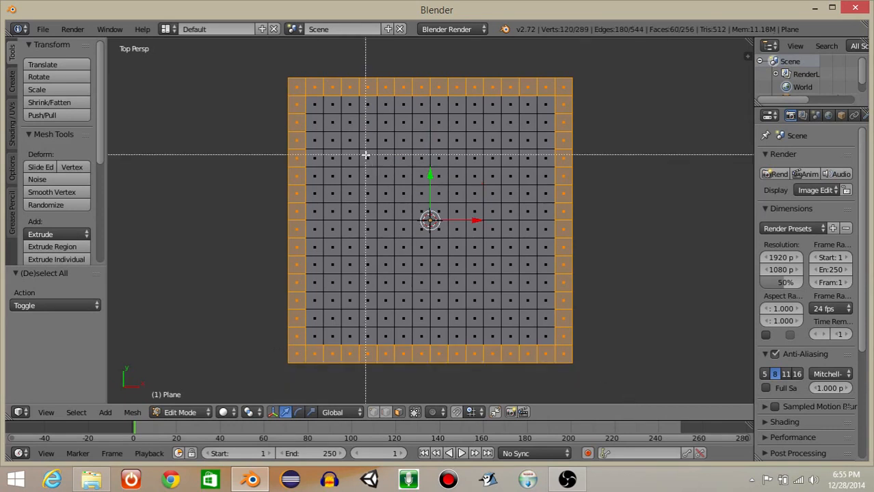
pyautogui.moveTo(366, 156); pyautogui.dragTo(369, 285)
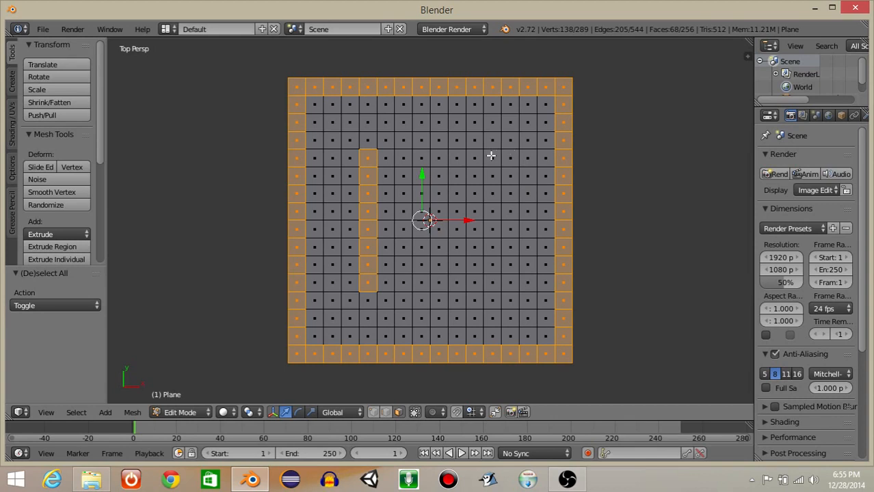
pyautogui.press('b')
pyautogui.moveTo(487, 151); pyautogui.dragTo(499, 287)
pyautogui.press('b')
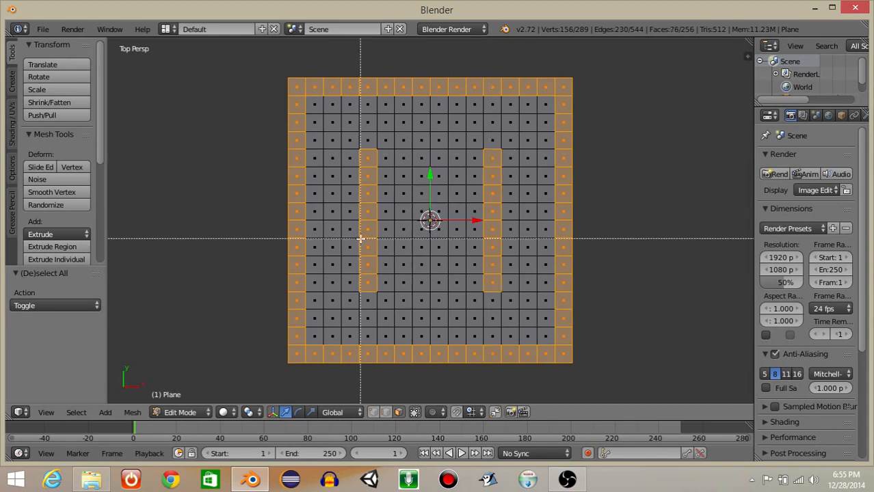
pyautogui.moveTo(360, 240); pyautogui.dragTo(493, 254)
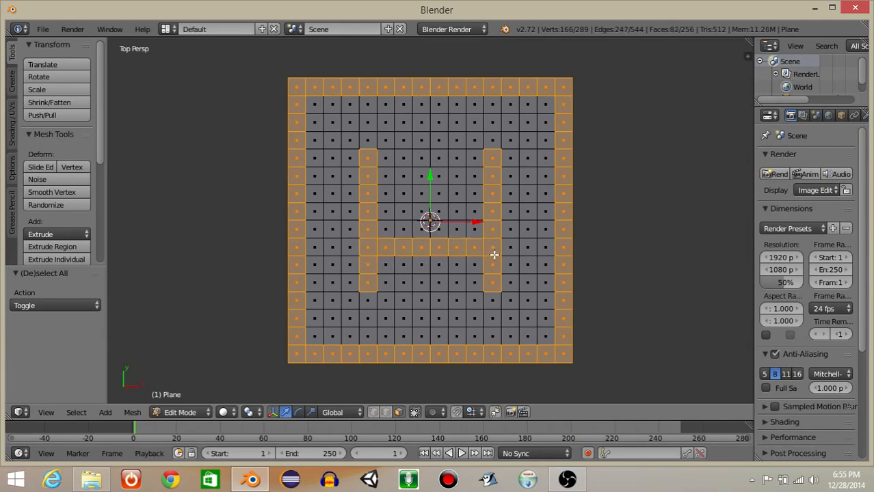
# Extrude the selected faces upward about 6.23 units to form the walls and return to Object Mode.
pyautogui.moveTo(489, 287); pyautogui.dragTo(422, 209, button='middle')
pyautogui.press('e')
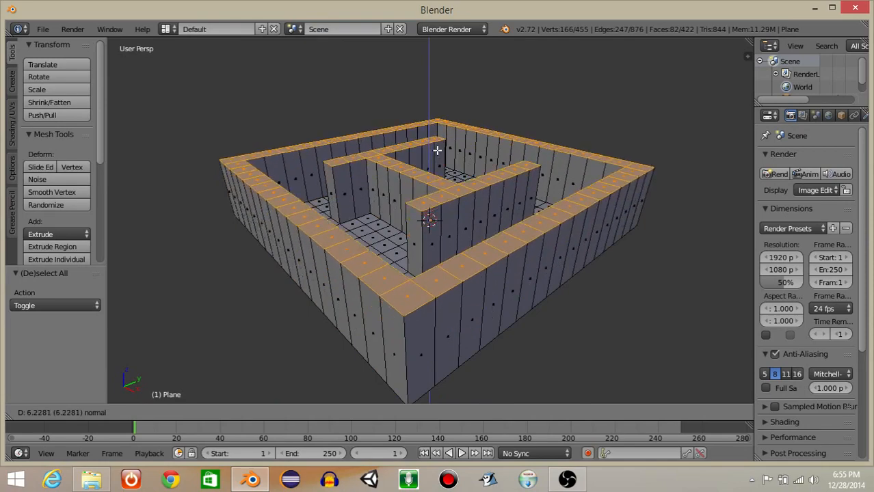
pyautogui.click(437, 151)
pyautogui.moveTo(310, 117); pyautogui.dragTo(345, 168, button='middle')
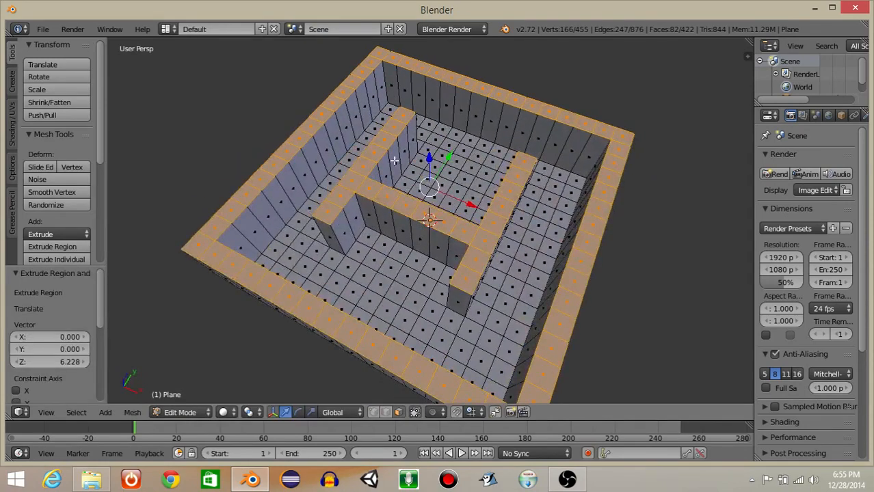
pyautogui.scroll(-4, 422, 263)
pyautogui.moveTo(422, 263); pyautogui.dragTo(438, 234, button='middle')
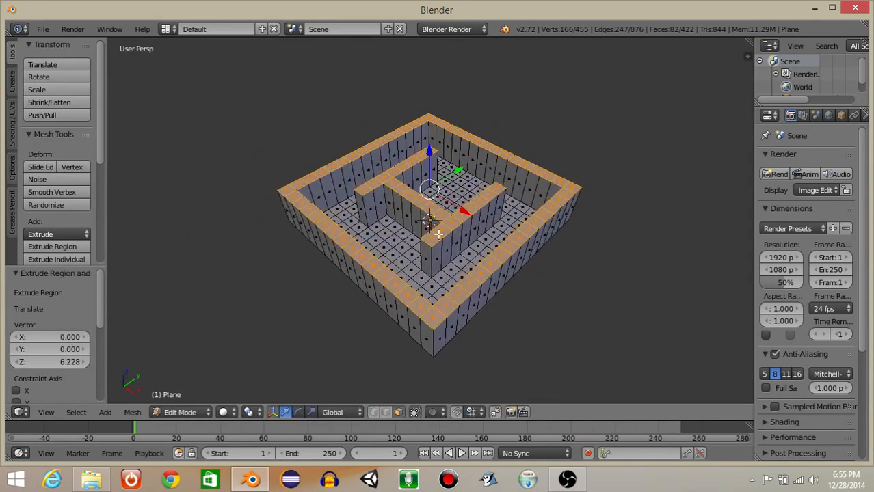
pyautogui.click(177, 413)
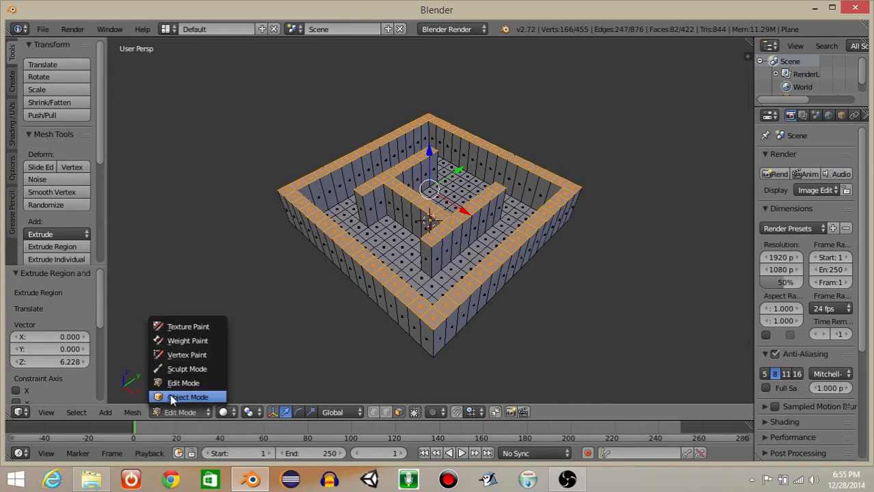
pyautogui.click(179, 397)
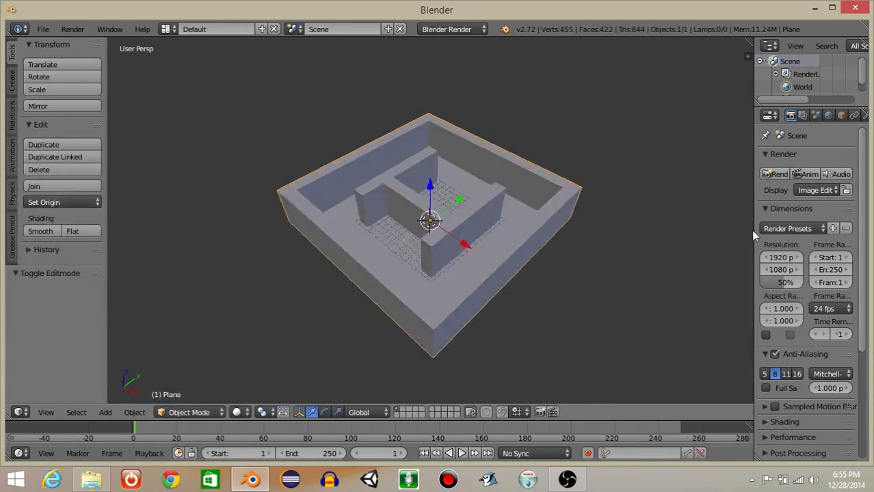
# Widen the properties area and give the walled plane a new material named red with a bright red diffuse color.
pyautogui.moveTo(751, 231); pyautogui.dragTo(521, 218)
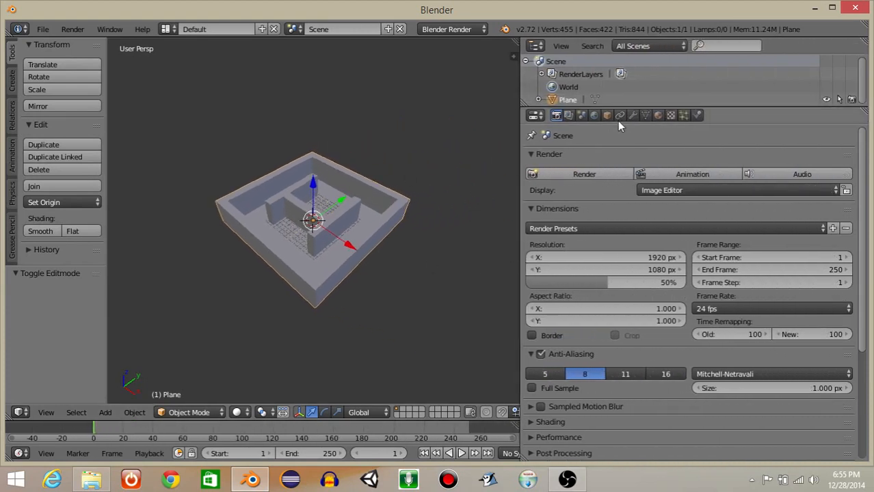
pyautogui.click(658, 115)
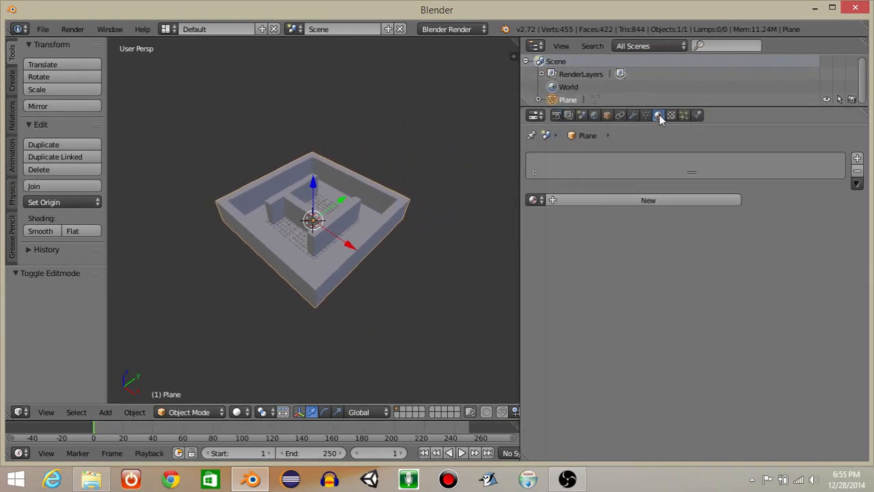
pyautogui.click(856, 158)
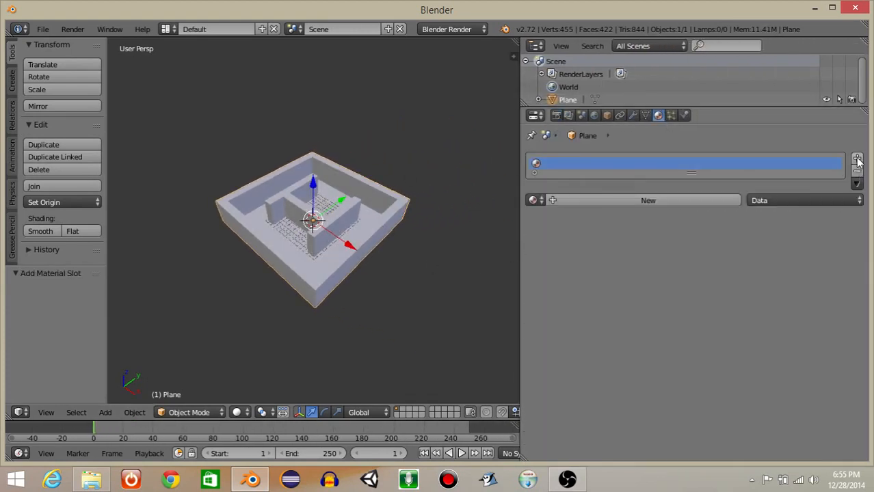
pyautogui.click(624, 201)
pyautogui.click(587, 200)
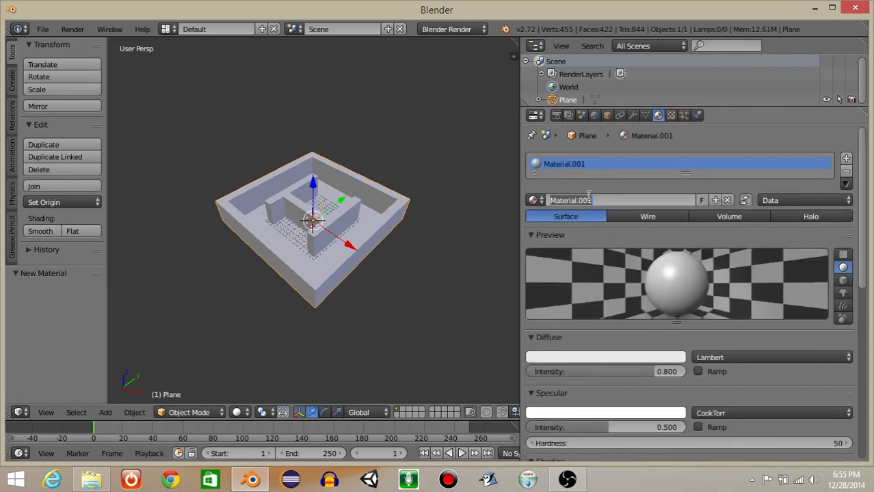
pyautogui.write('red')
pyautogui.press('Return')
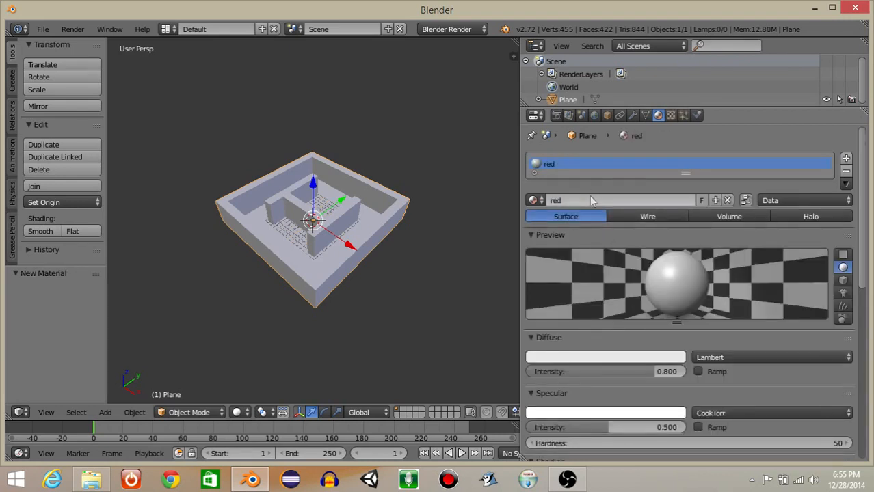
pyautogui.click(575, 357)
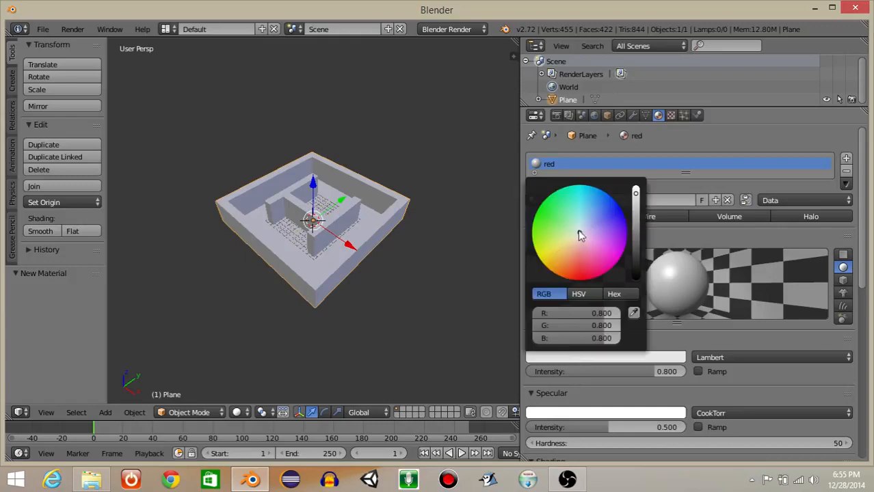
pyautogui.moveTo(579, 236); pyautogui.dragTo(579, 279)
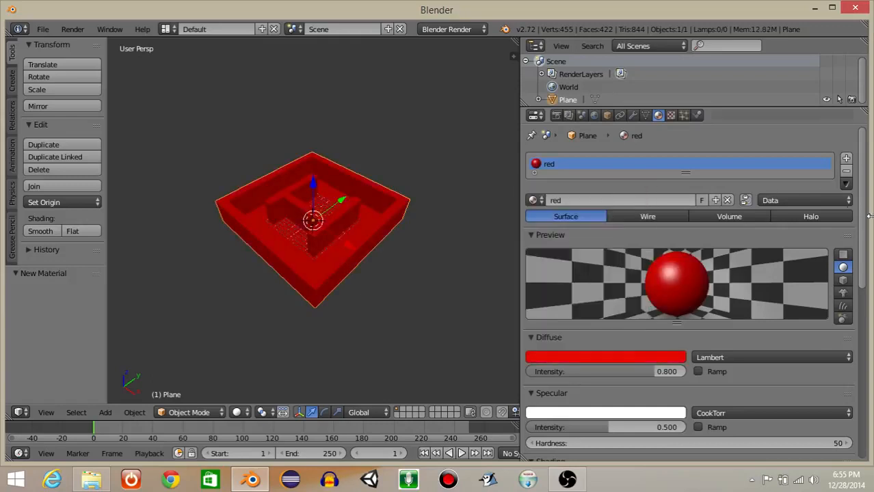
# Add a second material slot with a new material named green and a bright green diffuse color.
pyautogui.click(846, 158)
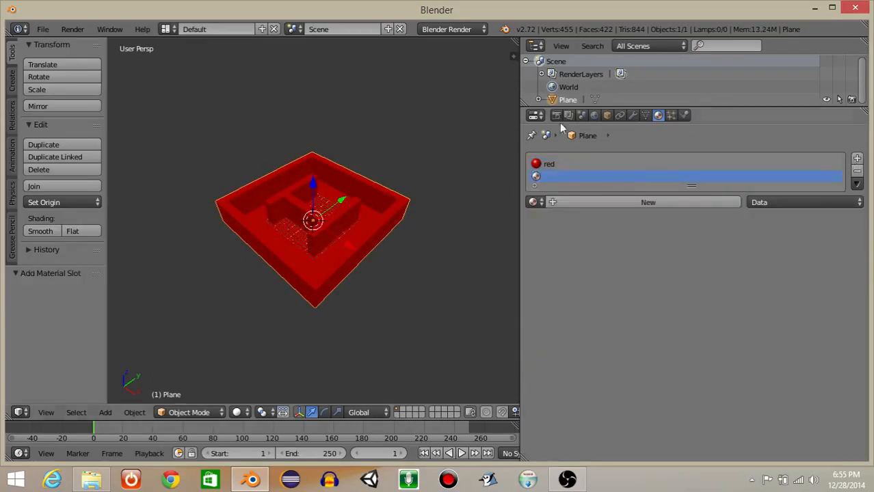
pyautogui.click(618, 202)
pyautogui.click(602, 202)
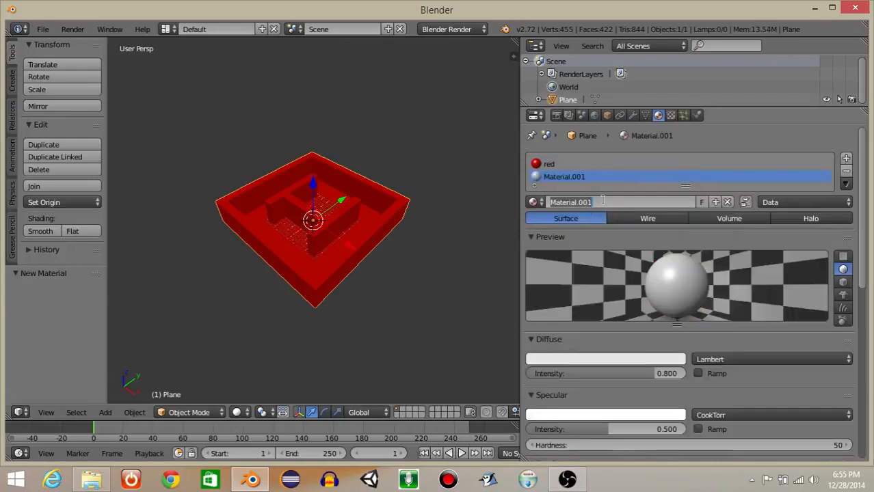
pyautogui.write('green')
pyautogui.press('Return')
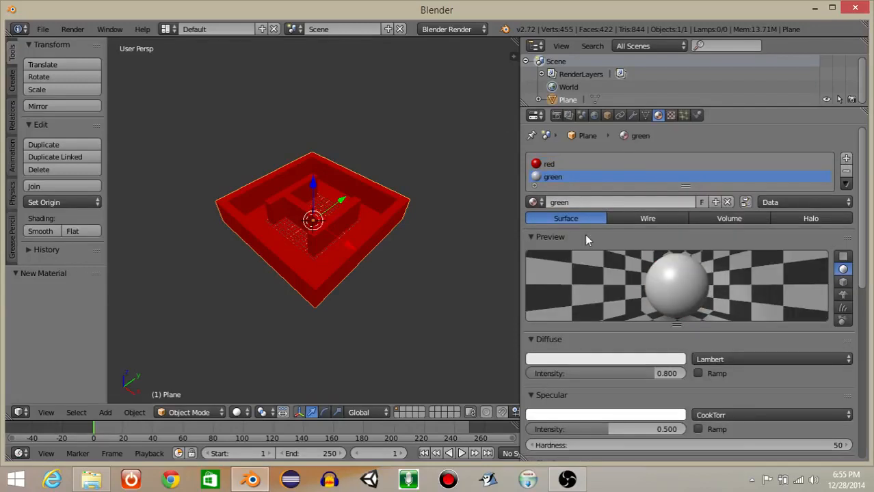
pyautogui.click(579, 361)
pyautogui.moveTo(579, 235); pyautogui.dragTo(536, 223)
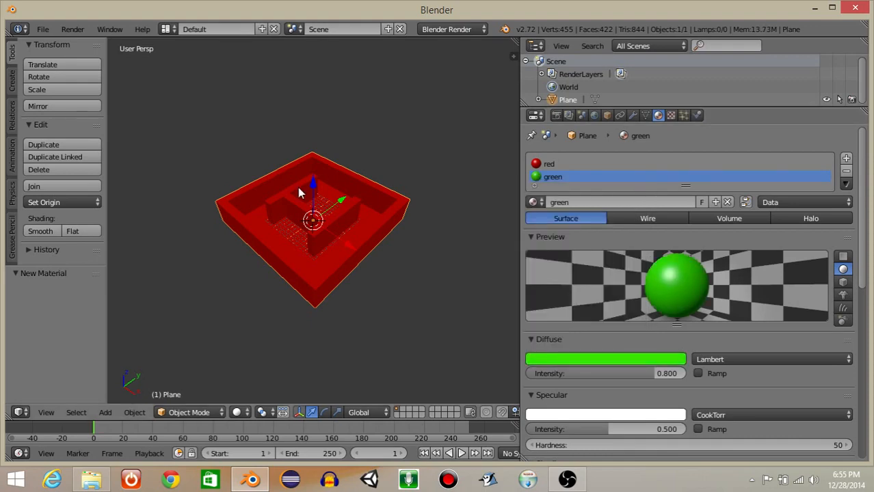
# Assign the green material to the selected top faces of the border and H-shaped walls, and return to Object Mode.
pyautogui.press('Tab')
pyautogui.press('KP_7')
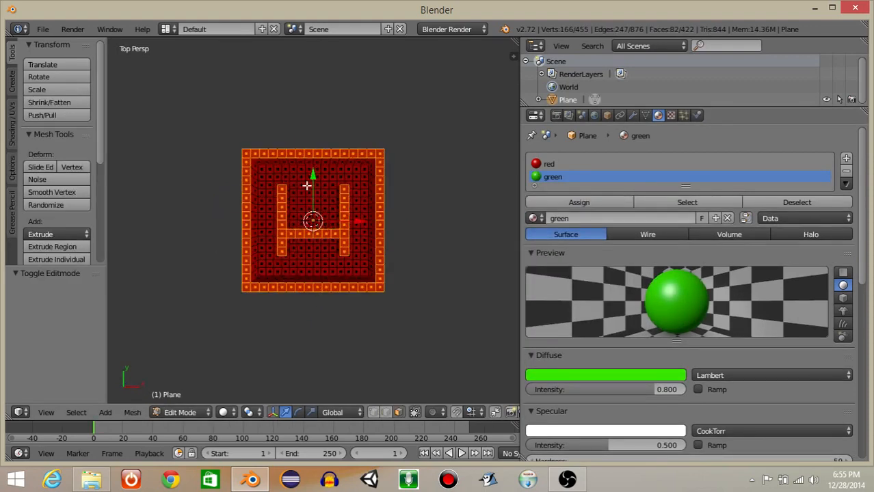
pyautogui.press('KP_Decimal')
pyautogui.click(548, 199)
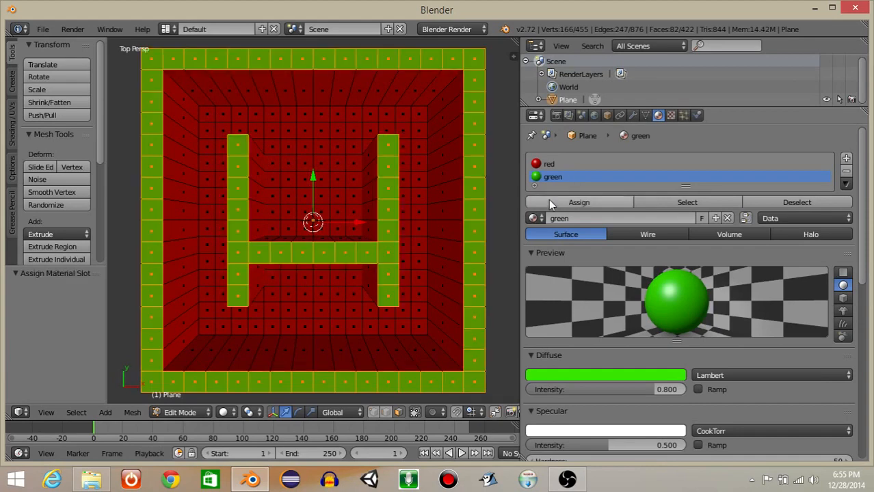
pyautogui.press('Tab')
# Examine the two-colored level at an angle and from the top, toggling between wireframe and solid shading.
pyautogui.scroll(-5, 336, 265)
pyautogui.moveTo(337, 266); pyautogui.dragTo(325, 250, button='middle')
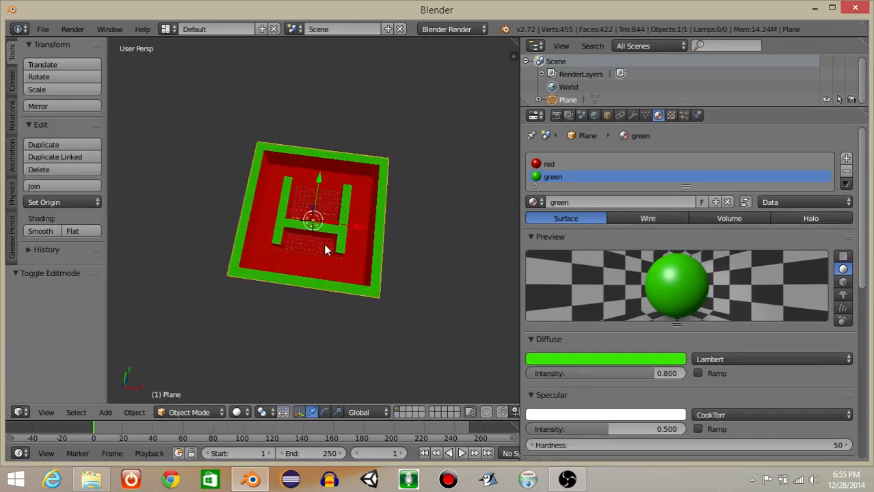
pyautogui.hotkey('shift', 'z')
pyautogui.hotkey('shift', 'z')
pyautogui.press('KP_7')
pyautogui.scroll(4, 325, 250)
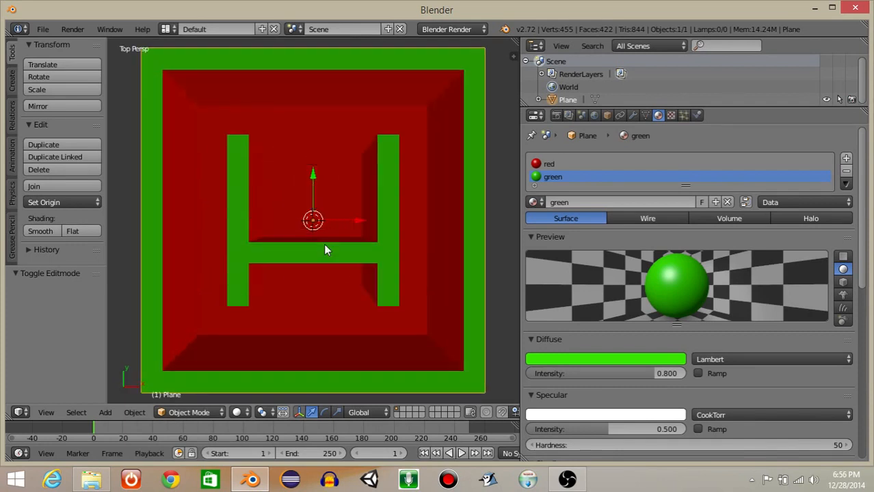
pyautogui.hotkey('shift', 'z')
pyautogui.hotkey('shift', 'z')
pyautogui.scroll(-3, 325, 251)
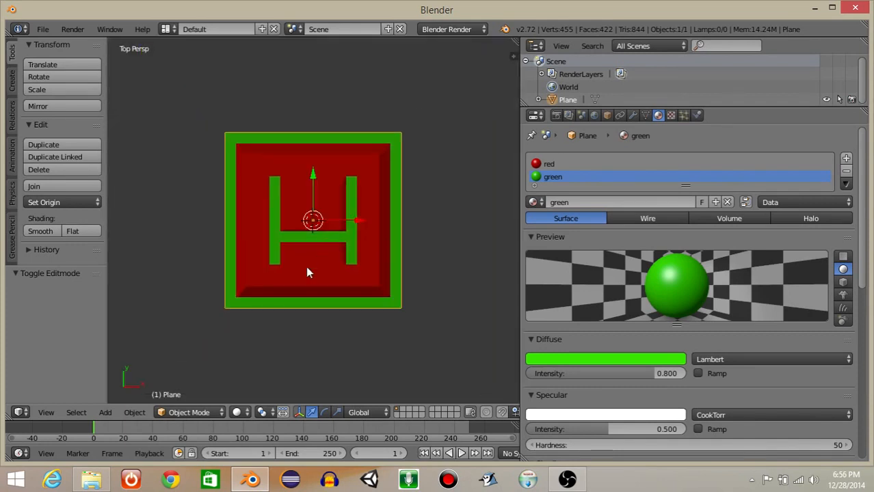
pyautogui.moveTo(307, 273); pyautogui.dragTo(311, 220, button='middle')
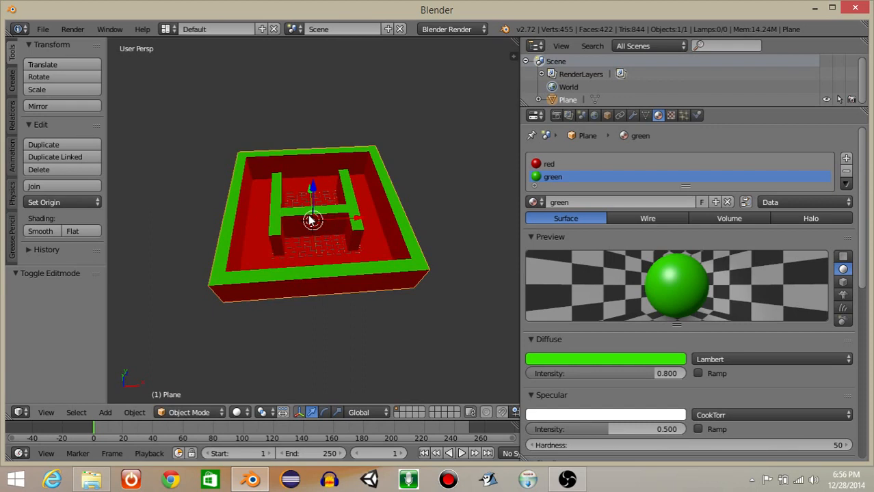
pyautogui.press('KP_7')
pyautogui.scroll(4, 311, 220)
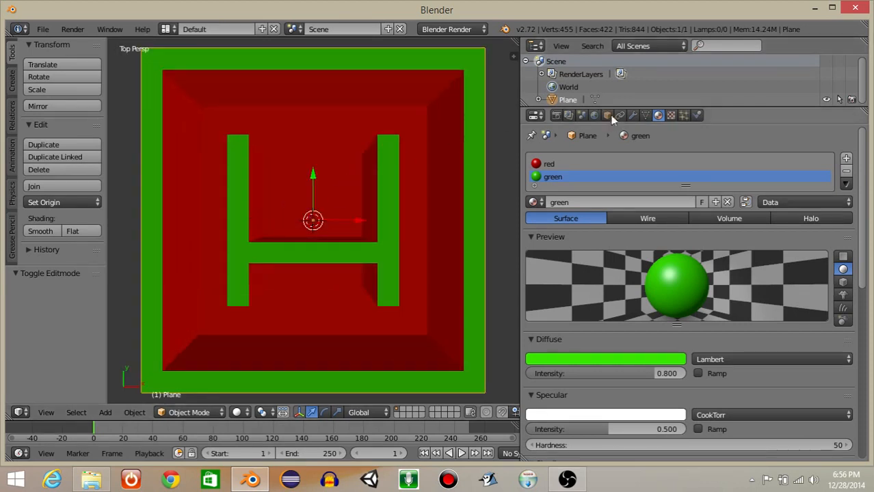
# Rename the walled plane object as map.
pyautogui.click(607, 115)
pyautogui.click(577, 158)
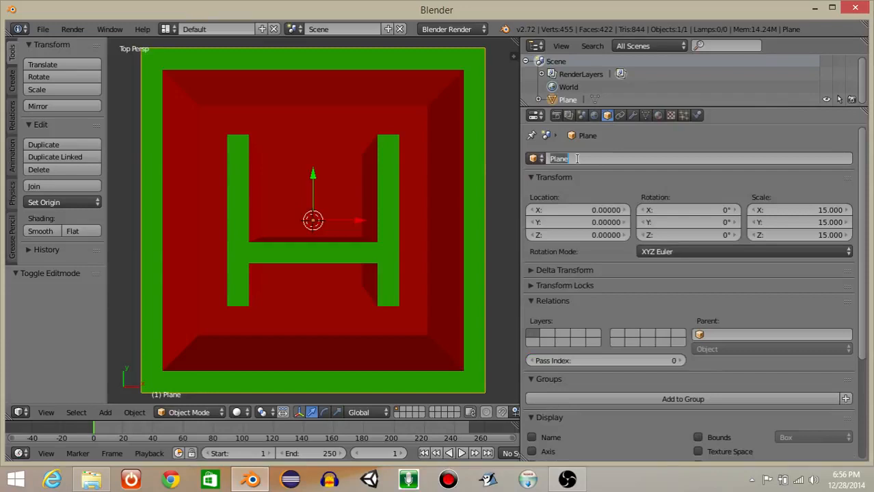
pyautogui.write('map')
pyautogui.press('Return')
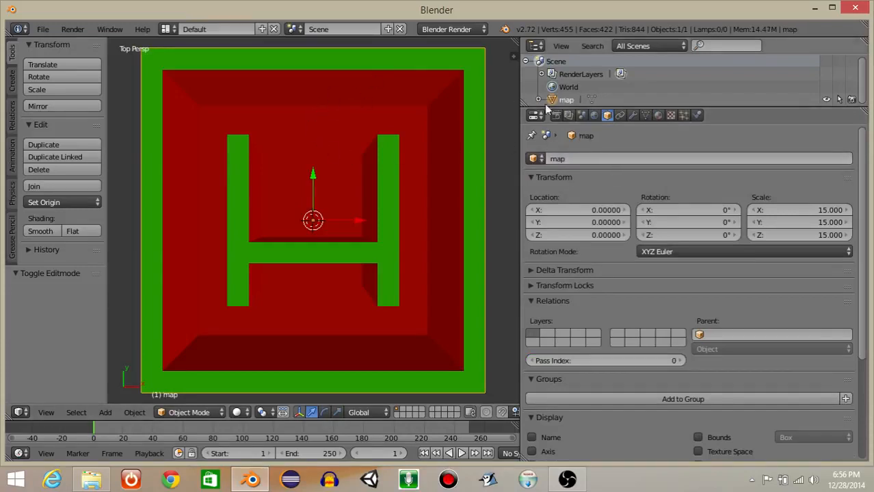
# Switch to the Game Logic screen layout and set the engine to Blender Game.
pyautogui.click(166, 29)
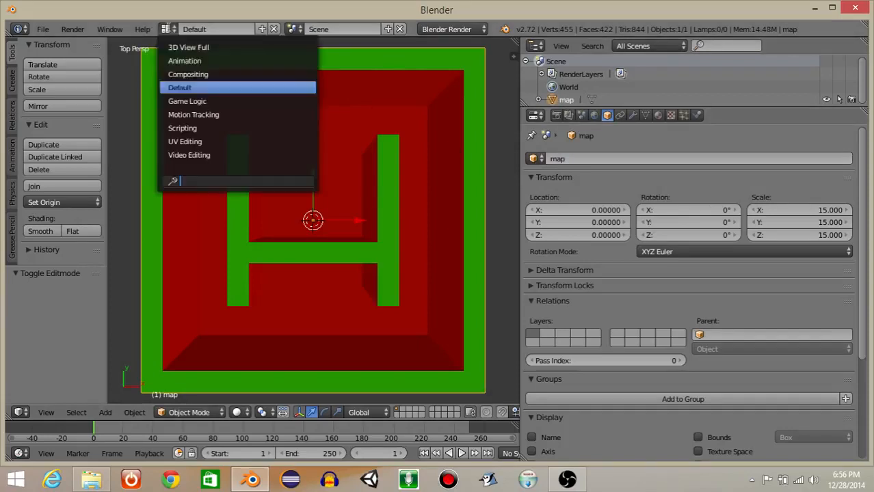
pyautogui.click(175, 100)
pyautogui.click(446, 28)
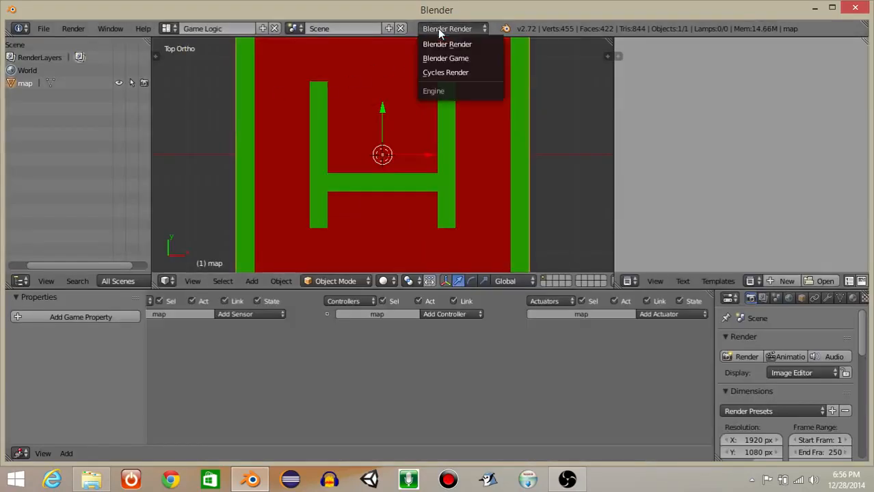
pyautogui.click(445, 58)
pyautogui.scroll(-2, 509, 198)
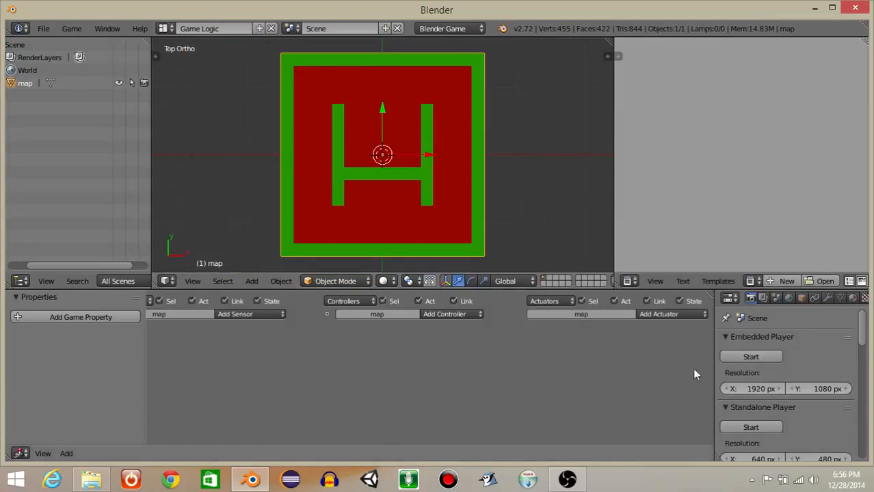
# Widen the properties area and build a navigation mesh from the map with the scene's existing settings.
pyautogui.moveTo(713, 370); pyautogui.dragTo(481, 382)
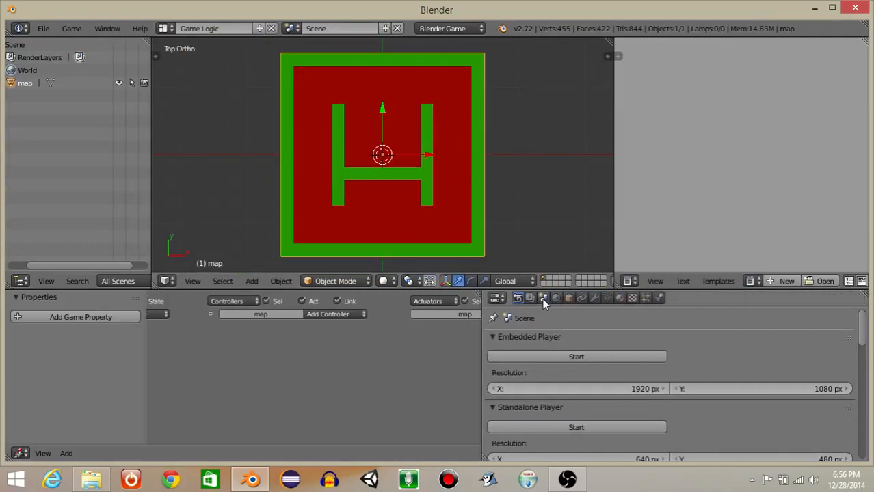
pyautogui.click(542, 298)
pyautogui.click(493, 335)
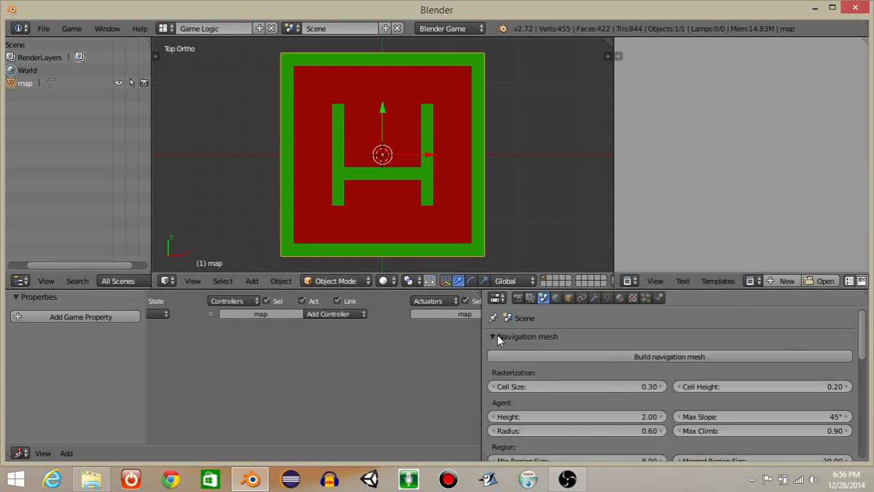
pyautogui.click(604, 357)
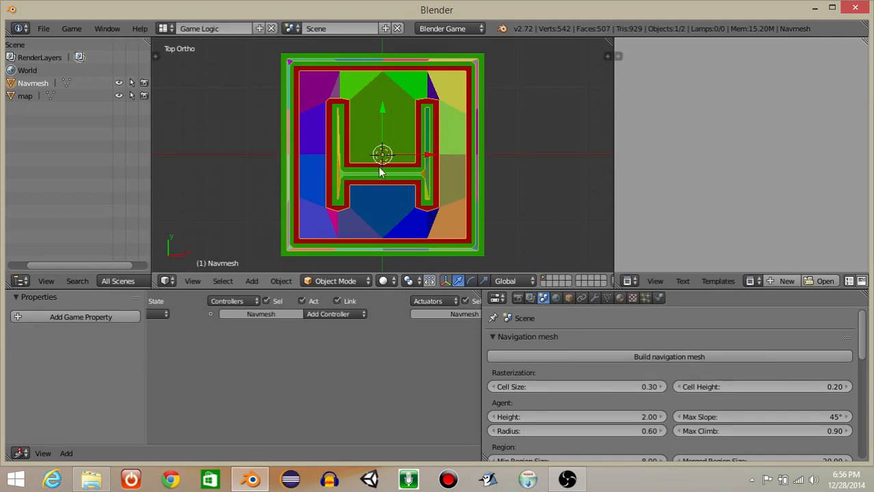
# Add a cube and move it along Y to about -10.39, below the H-shaped wall's crossbar.
pyautogui.press('space')
pyautogui.write('add cube')
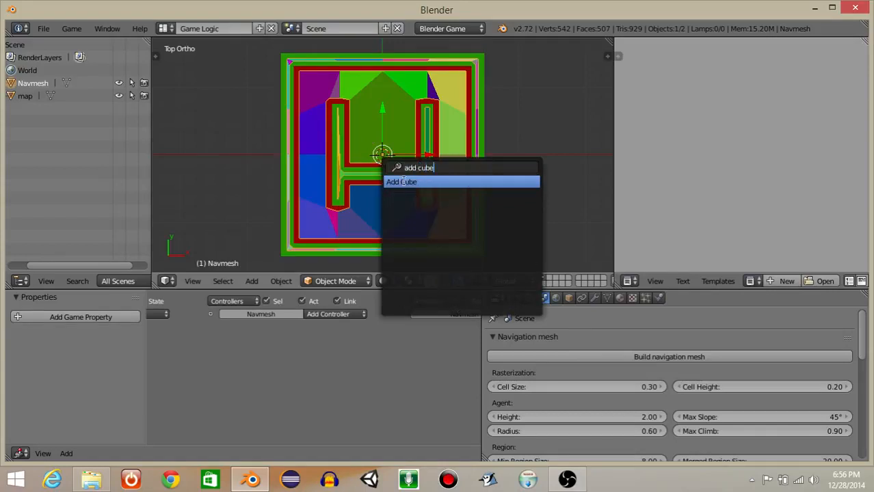
pyautogui.click(405, 182)
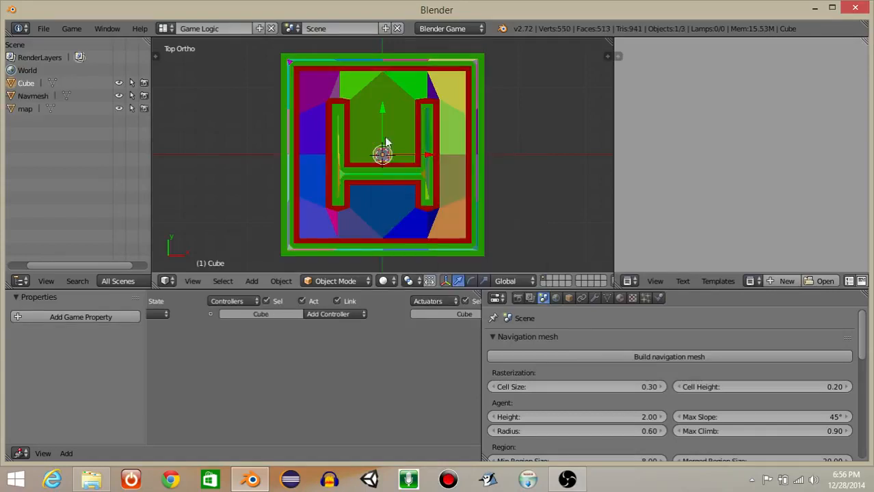
pyautogui.moveTo(385, 111); pyautogui.dragTo(398, 182)
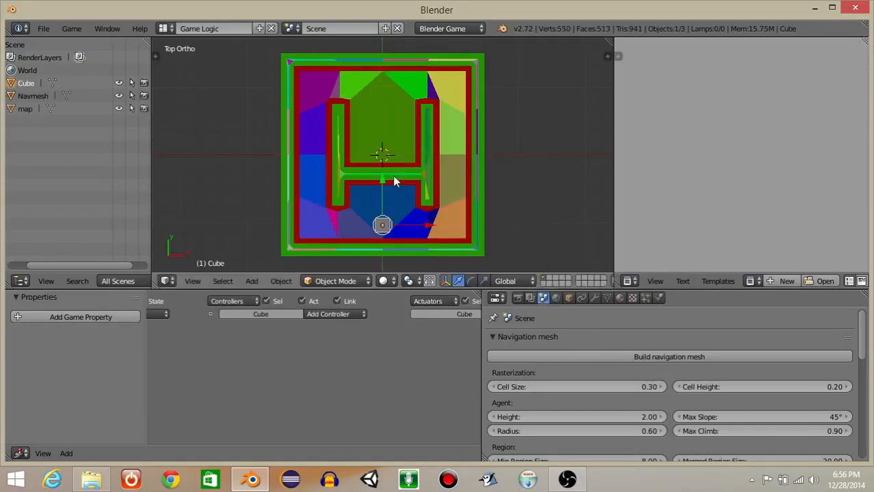
# Give the cube a new material named blue with a deep blue diffuse color.
pyautogui.click(620, 298)
pyautogui.click(566, 378)
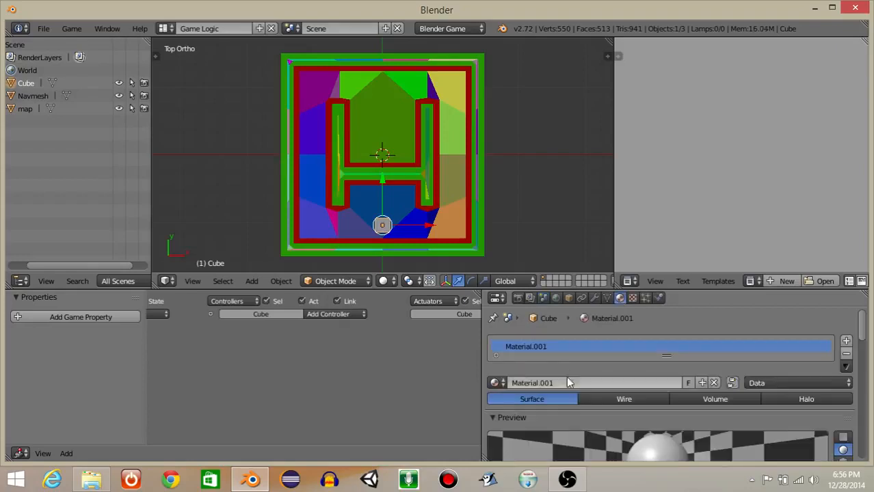
pyautogui.click(555, 383)
pyautogui.write('blue')
pyautogui.press('Return')
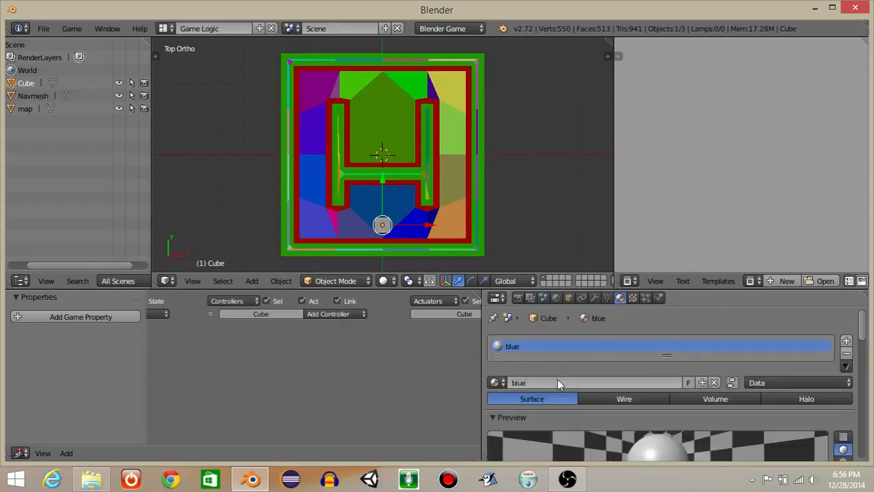
pyautogui.scroll(-4, 557, 379)
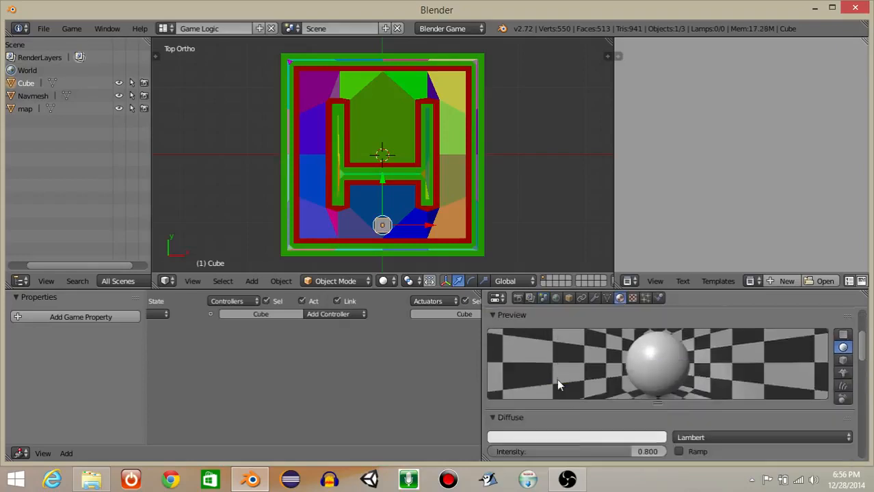
pyautogui.click(575, 437)
pyautogui.click(575, 280)
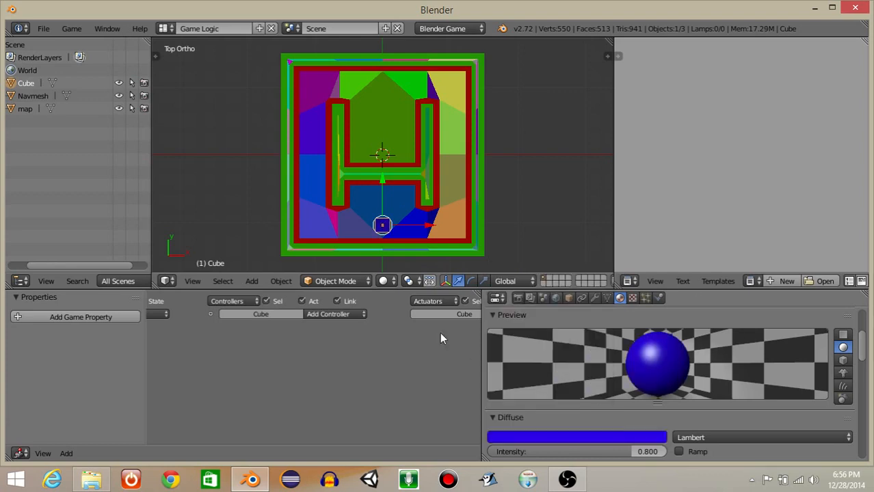
# Test-run the game and stop it, and set the blue cube's physics type to Character.
pyautogui.press('p')
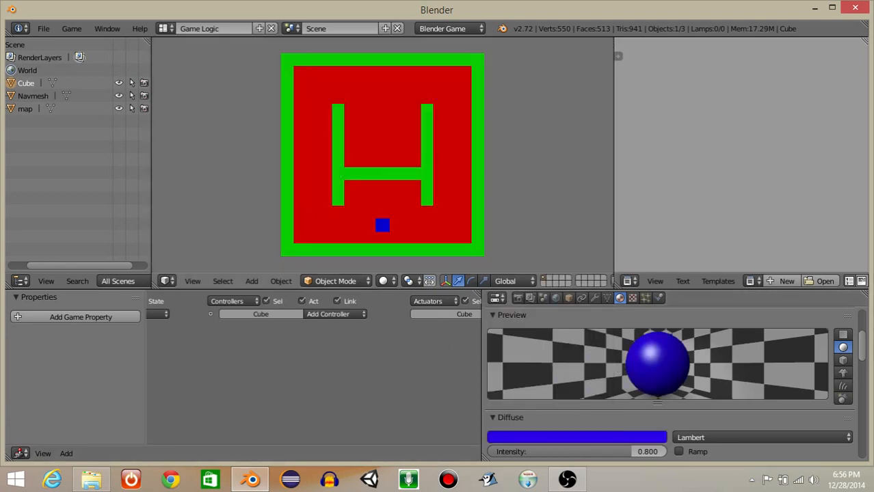
pyautogui.press('Escape')
pyautogui.click(658, 297)
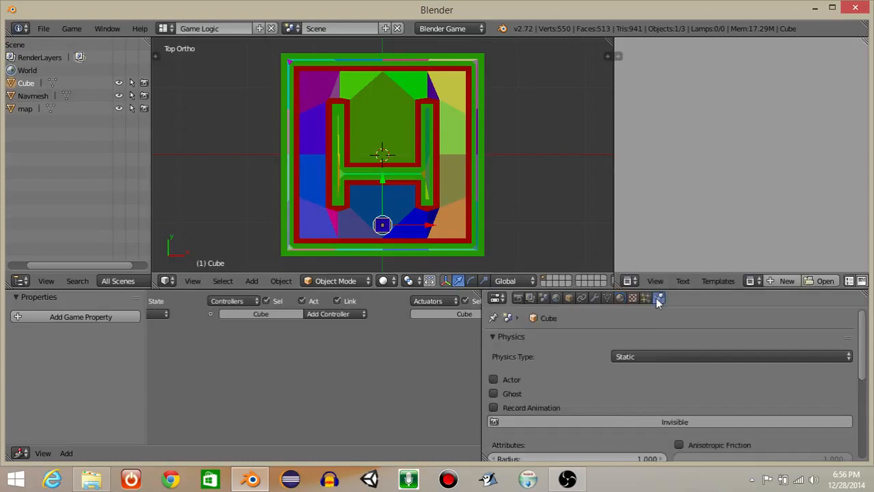
pyautogui.click(648, 359)
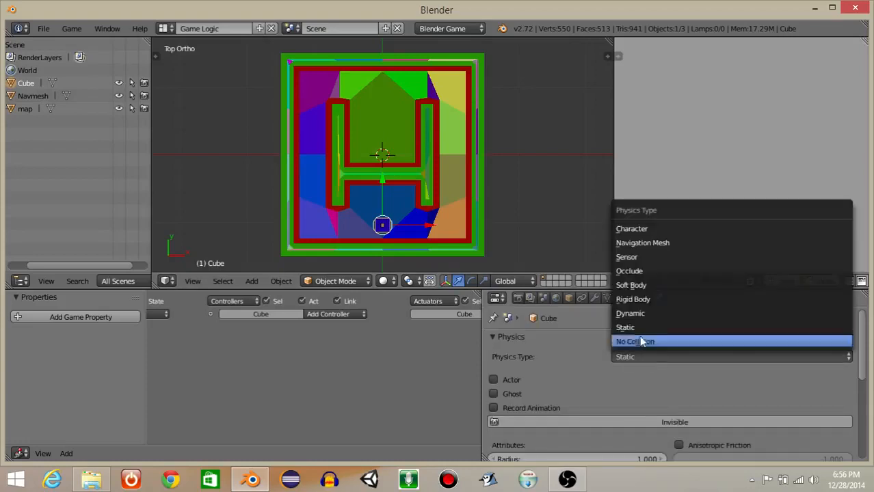
pyautogui.click(634, 231)
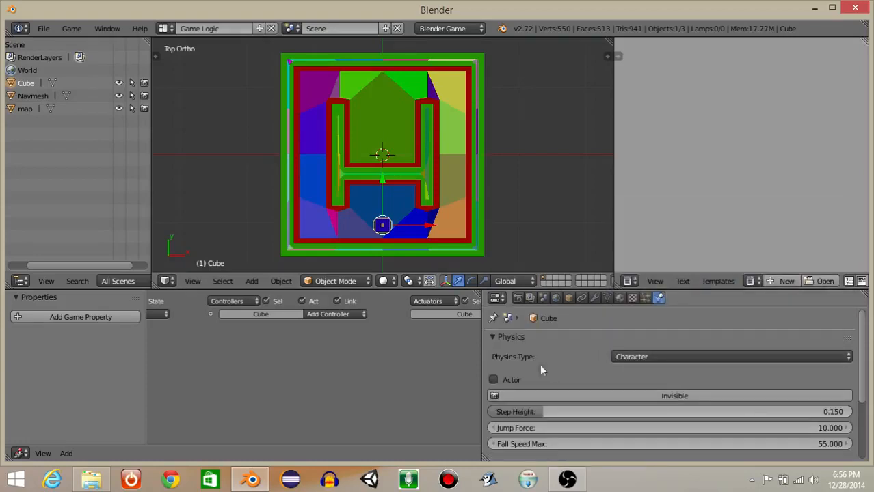
# Narrow the properties area slightly and rename the blue cube as player.
pyautogui.moveTo(481, 388); pyautogui.dragTo(533, 389)
pyautogui.click(620, 298)
pyautogui.click(582, 341)
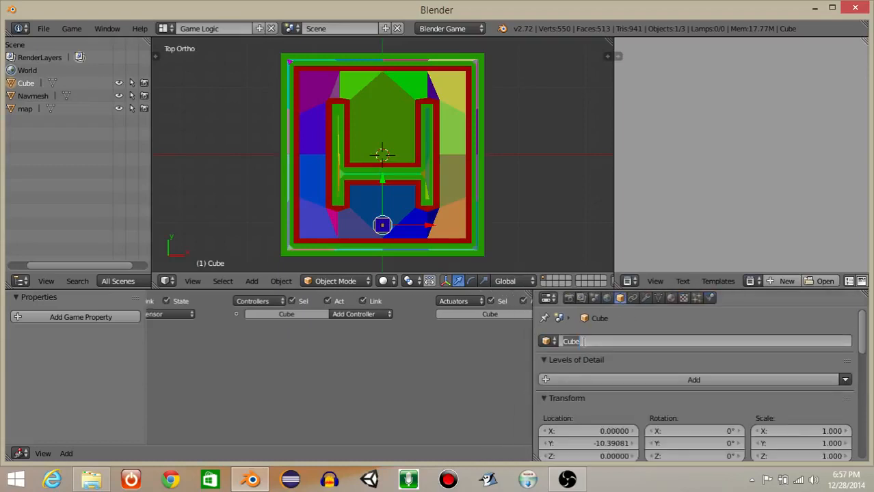
pyautogui.write('player')
pyautogui.press('Return')
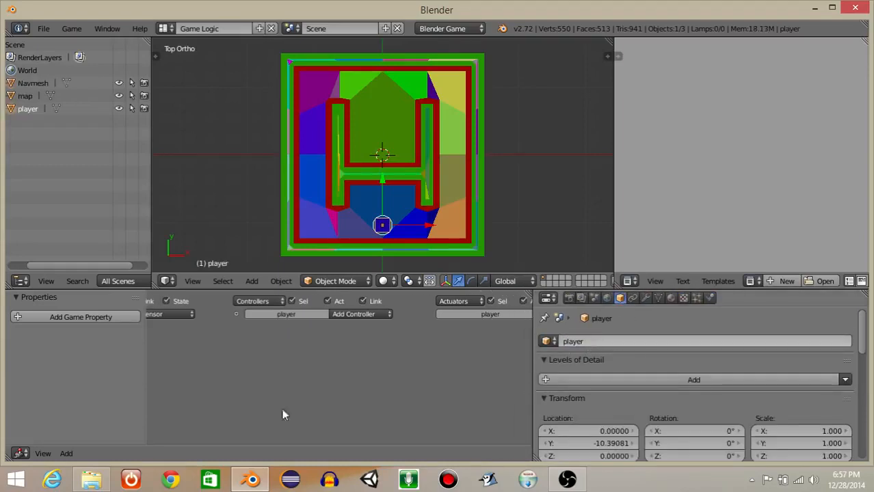
# Add a Float game property named player to the player cube, adjusting the game property area's width.
pyautogui.click(37, 319)
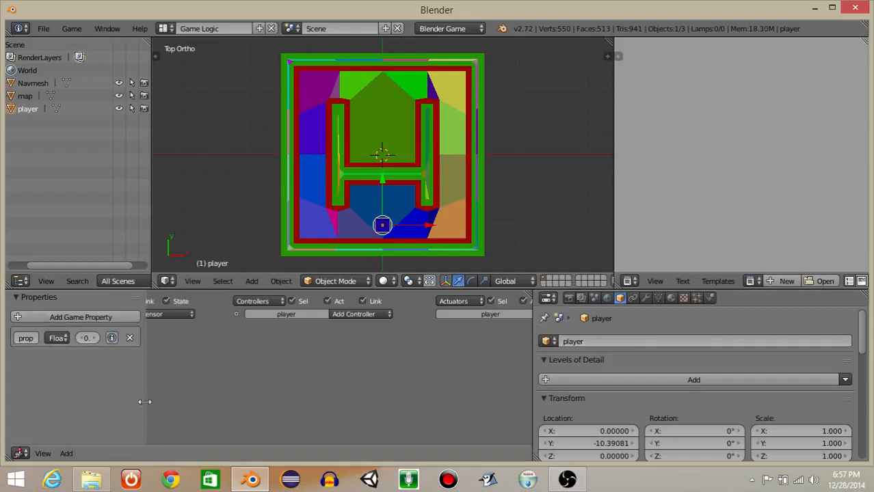
pyautogui.moveTo(145, 402); pyautogui.dragTo(189, 402)
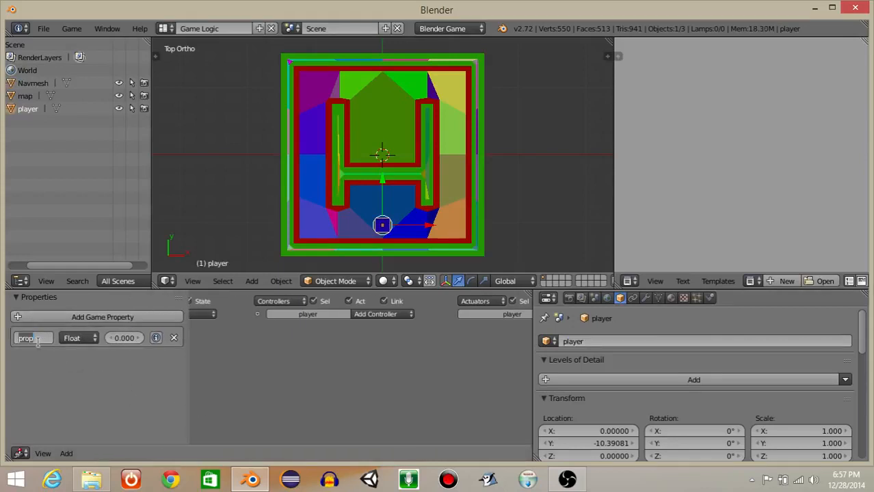
pyautogui.write('playe')
pyautogui.moveTo(189, 380); pyautogui.dragTo(155, 381)
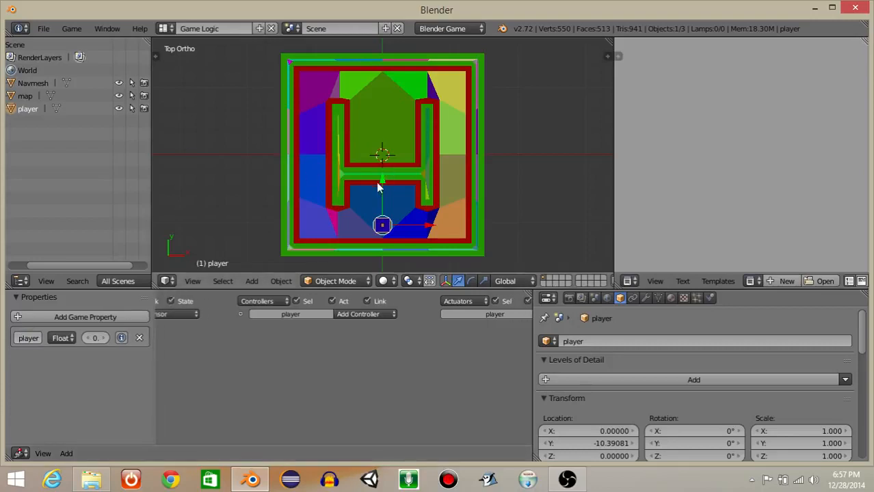
# Add a second cube and move it along Y to about 10.30, near the level's upper border wall.
pyautogui.press('space')
pyautogui.write('ad')
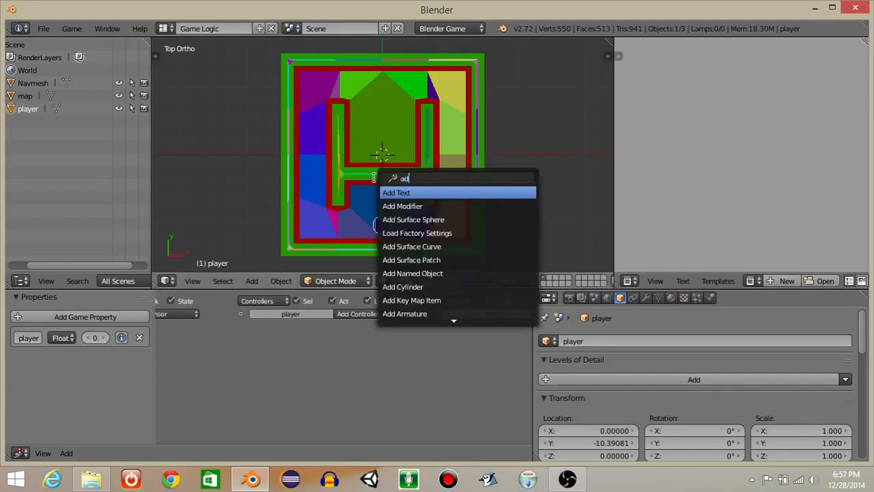
pyautogui.write('d cue')
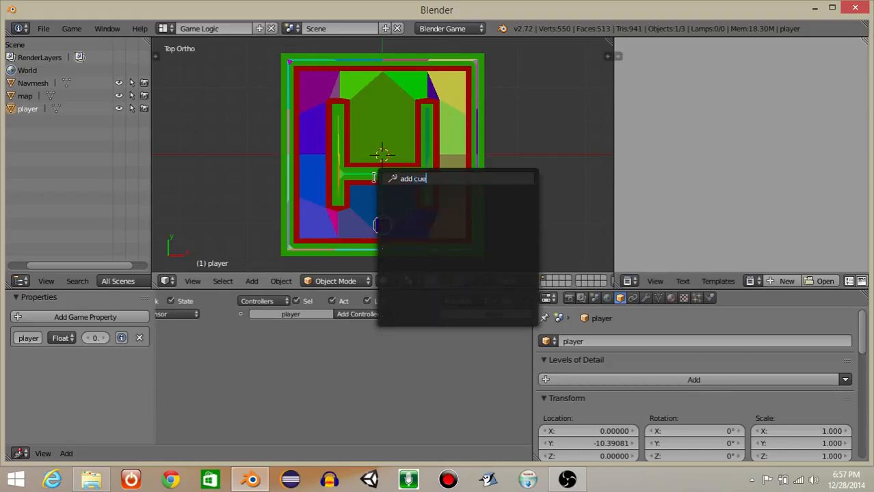
pyautogui.press('BackSpace')
pyautogui.write('be')
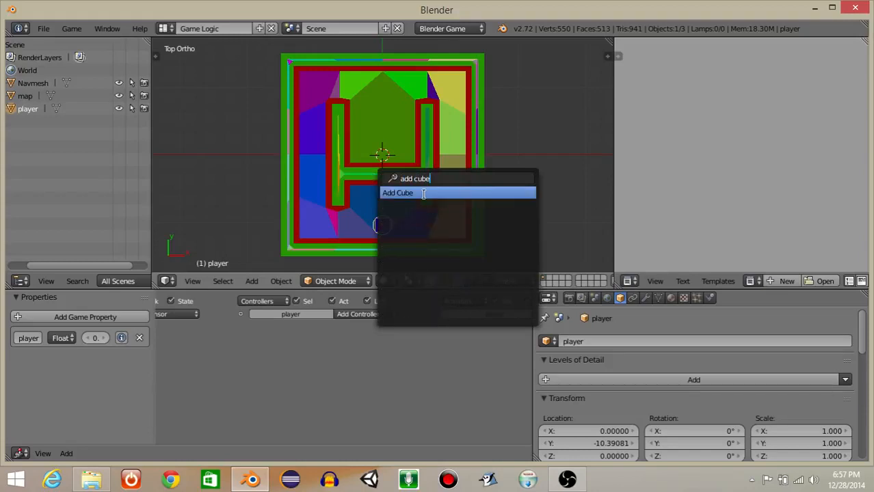
pyautogui.press('Return')
pyautogui.moveTo(390, 115); pyautogui.dragTo(386, 42)
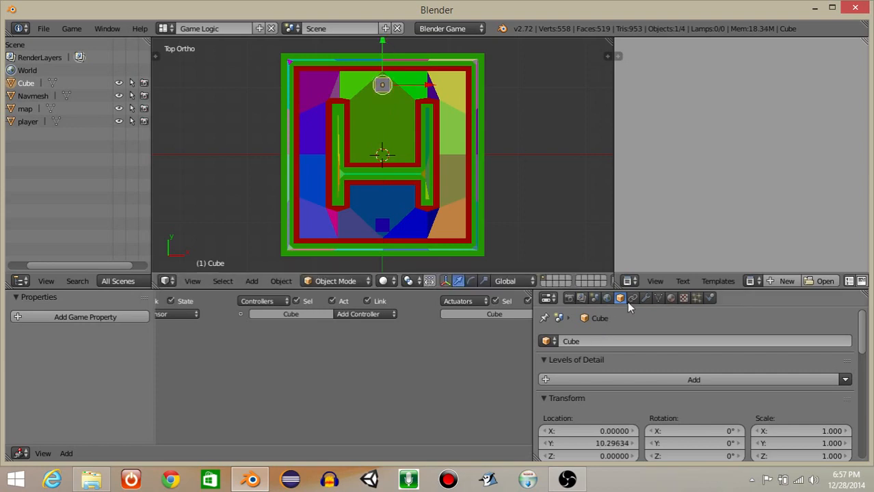
# Give the second cube a new material with an orange-yellow diffuse colour.
pyautogui.click(671, 299)
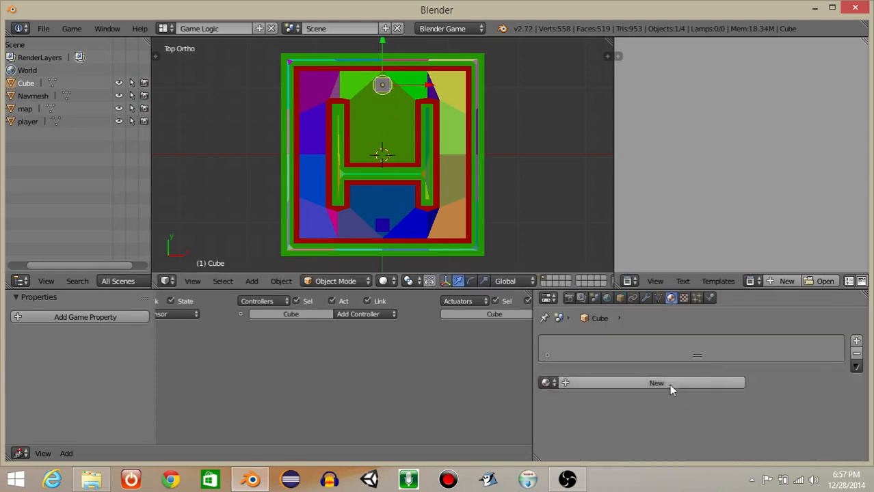
pyautogui.click(669, 385)
pyautogui.scroll(-5, 635, 406)
pyautogui.click(626, 409)
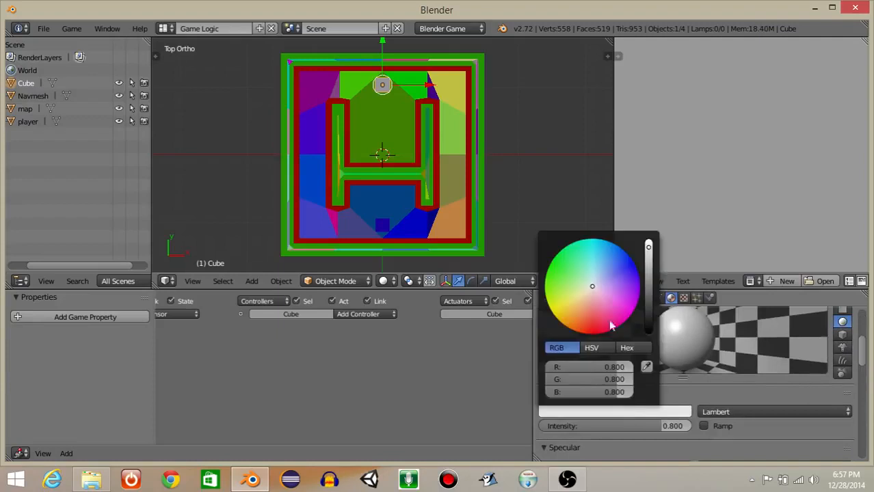
pyautogui.moveTo(592, 289); pyautogui.dragTo(559, 320)
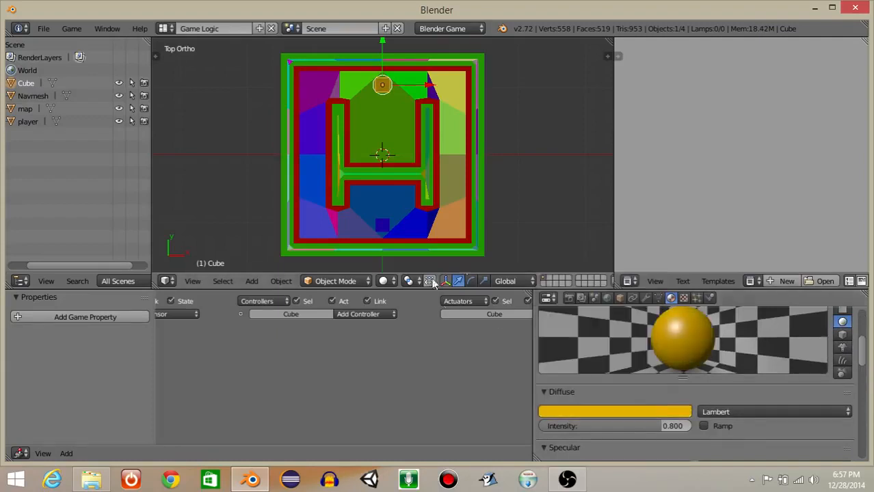
# Rename the orange-yellow cube as enemy.
pyautogui.click(619, 299)
pyautogui.click(591, 339)
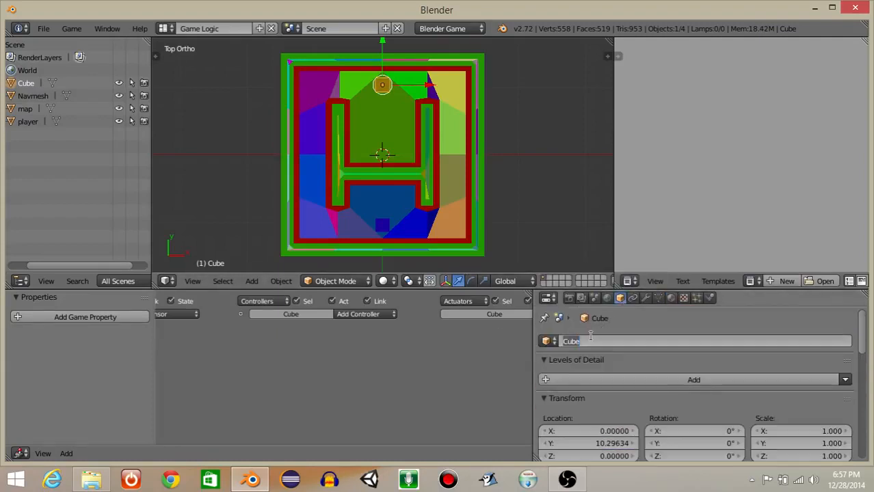
pyautogui.write('enemy')
pyautogui.press('Return')
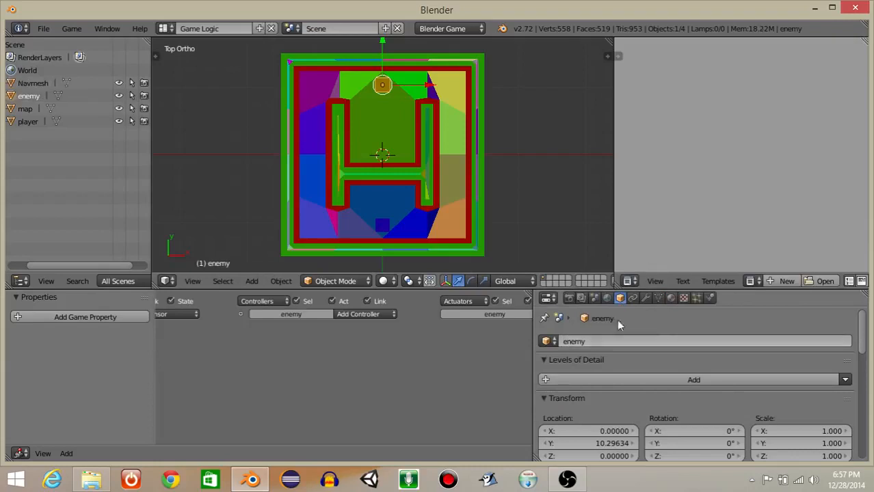
# Set the enemy cube's physics type to Character with Actor enabled.
pyautogui.click(709, 299)
pyautogui.click(670, 355)
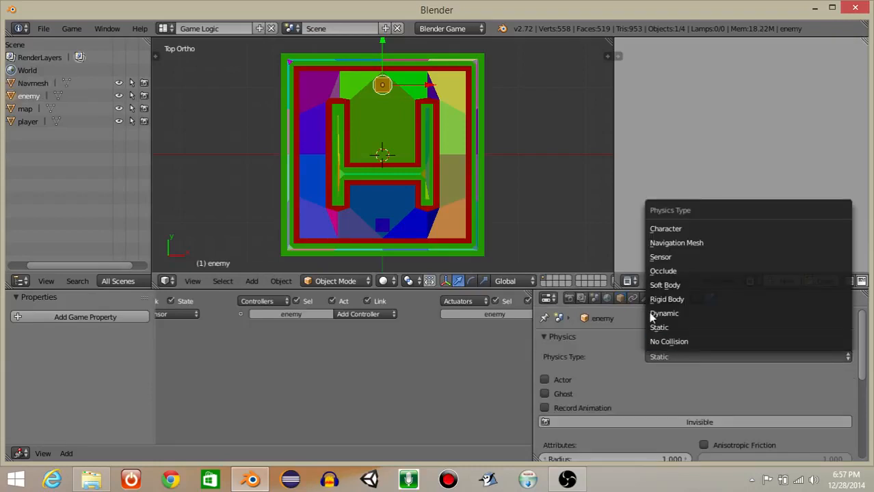
pyautogui.click(651, 228)
pyautogui.click(545, 380)
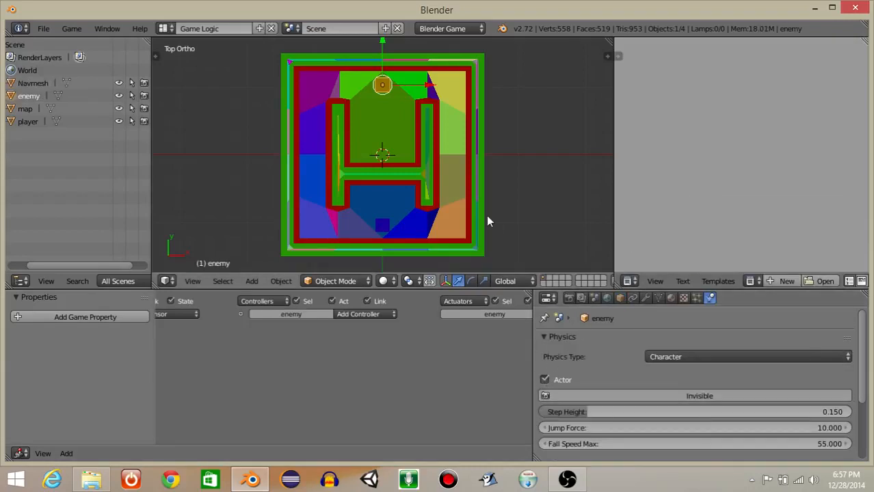
# Select the player and enemy cubes together in wireframe, raise them slightly along Z, and return to the solid top view.
pyautogui.moveTo(436, 210); pyautogui.dragTo(312, 172, button='middle')
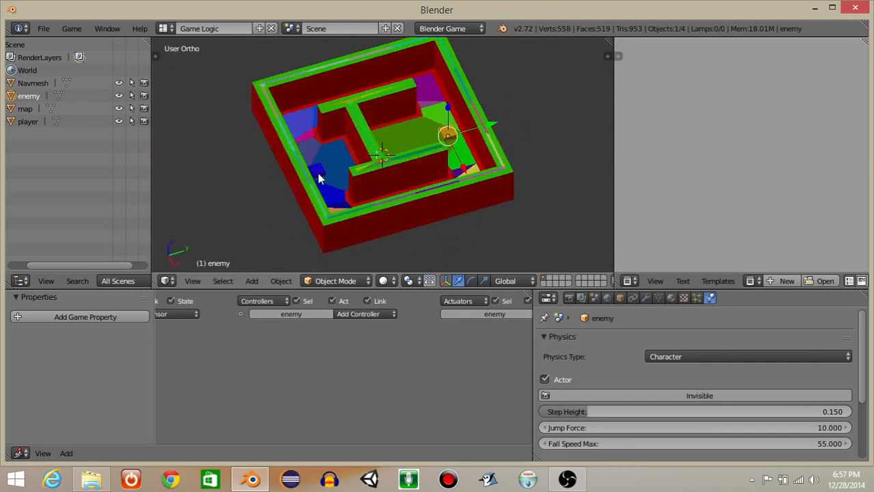
pyautogui.rightClick(319, 178)
pyautogui.rightClick(319, 174)
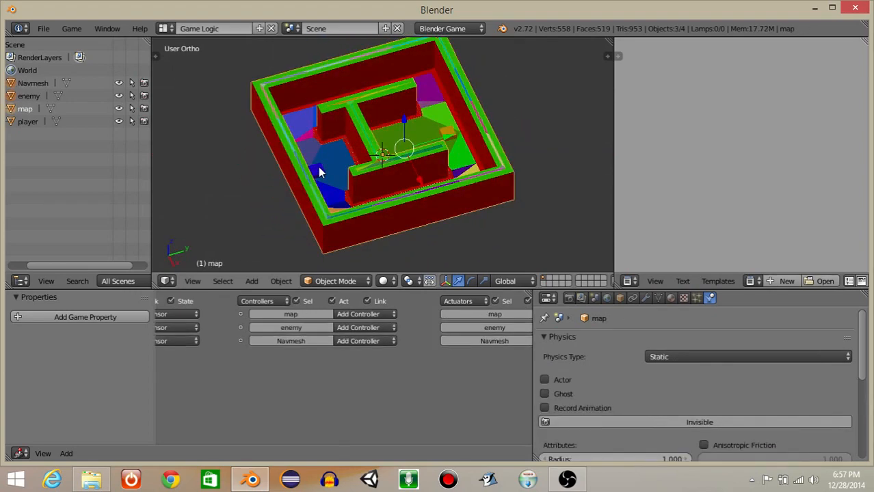
pyautogui.press('z')
pyautogui.rightClick(319, 173)
pyautogui.keyDown('shift'); pyautogui.rightClick(438, 133); pyautogui.keyUp('shift')
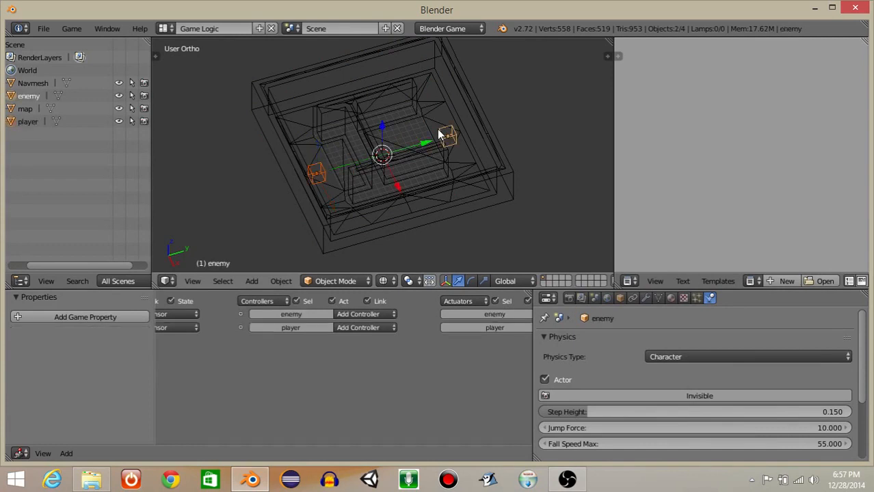
pyautogui.moveTo(383, 123); pyautogui.dragTo(385, 112)
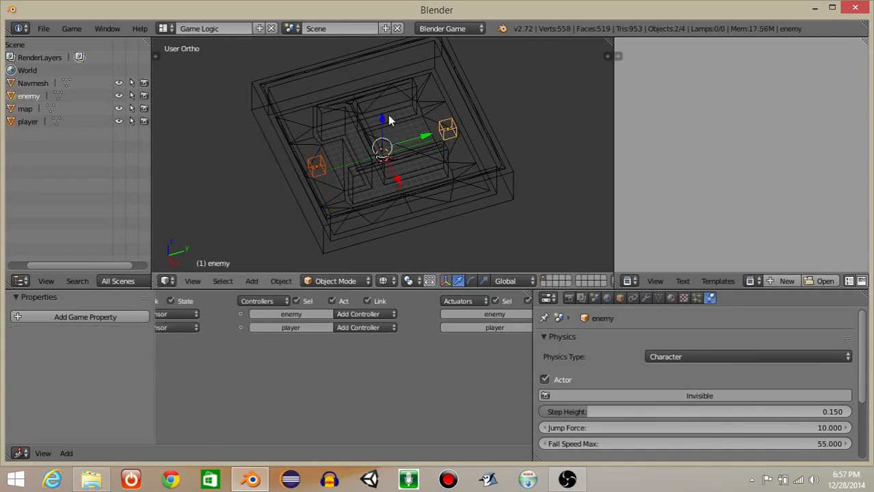
pyautogui.press('z')
pyautogui.moveTo(378, 147); pyautogui.dragTo(361, 126, button='middle')
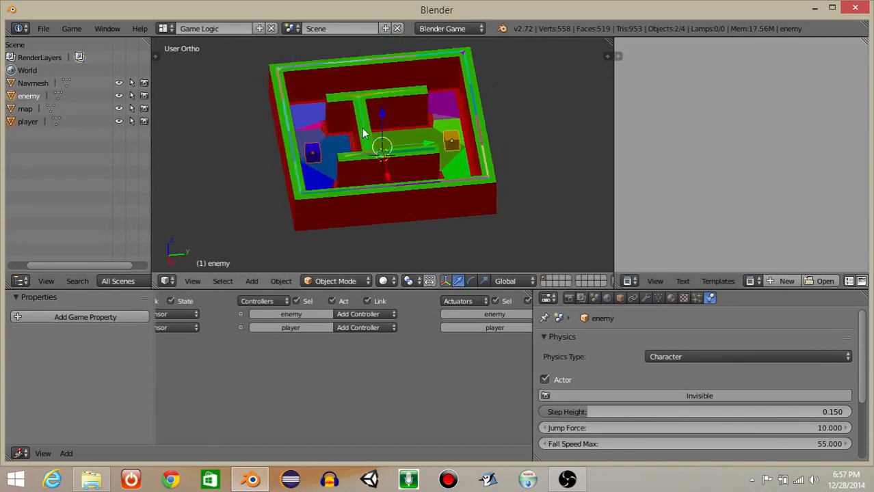
pyautogui.press('KP_7')
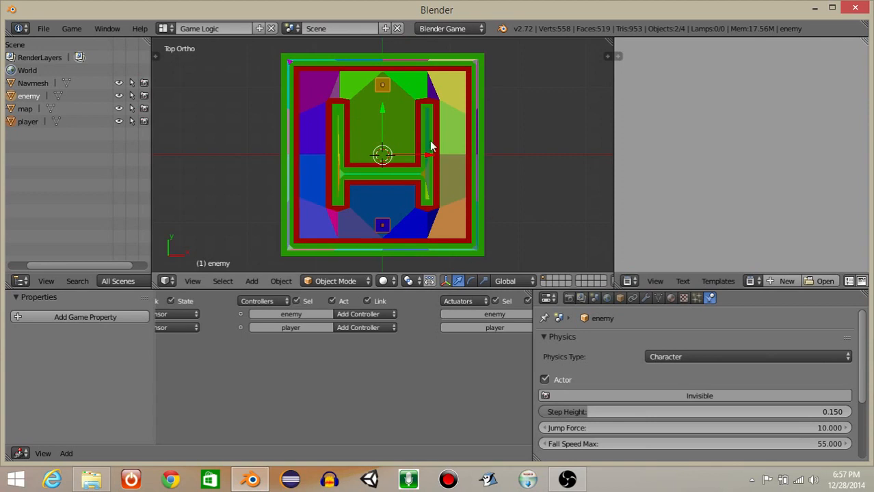
# Select only the enemy cube, widen the logic area, and add an Always sensor with its settings collapsed.
pyautogui.rightClick(381, 87)
pyautogui.rightClick(381, 88)
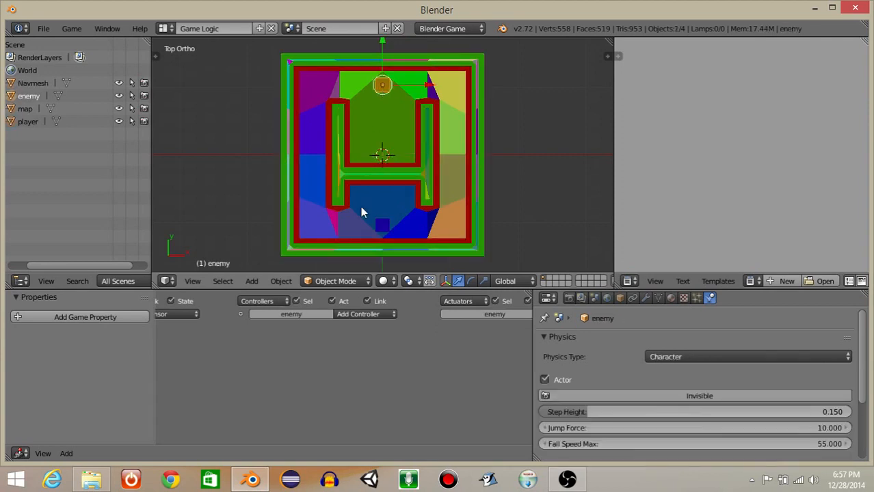
pyautogui.moveTo(252, 376); pyautogui.dragTo(410, 384, button='middle')
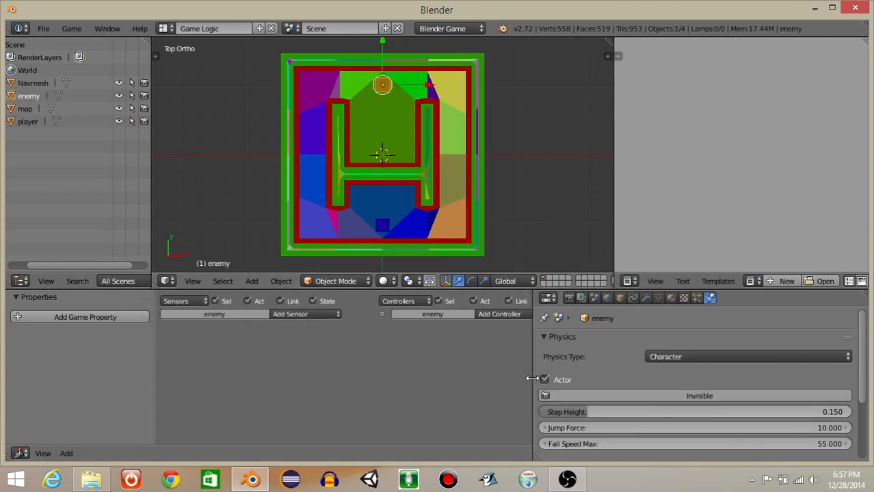
pyautogui.moveTo(534, 369); pyautogui.dragTo(678, 369)
pyautogui.scroll(2, 335, 373)
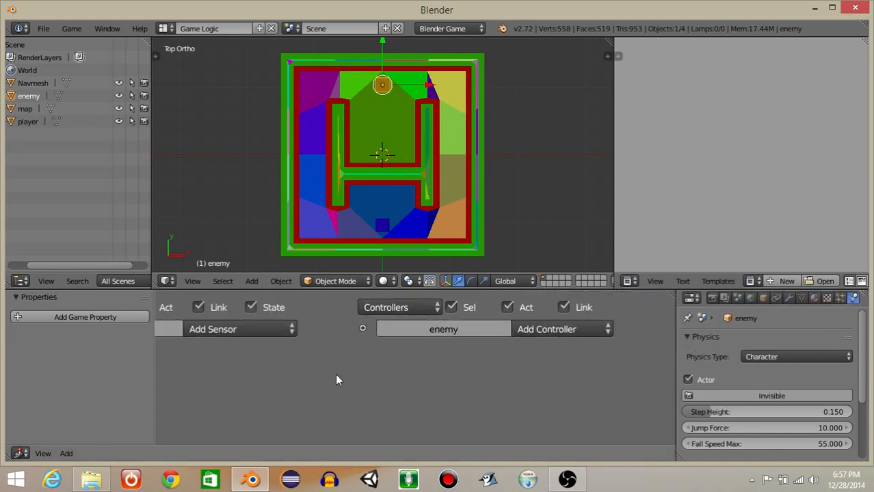
pyautogui.moveTo(335, 373); pyautogui.dragTo(492, 340, button='middle')
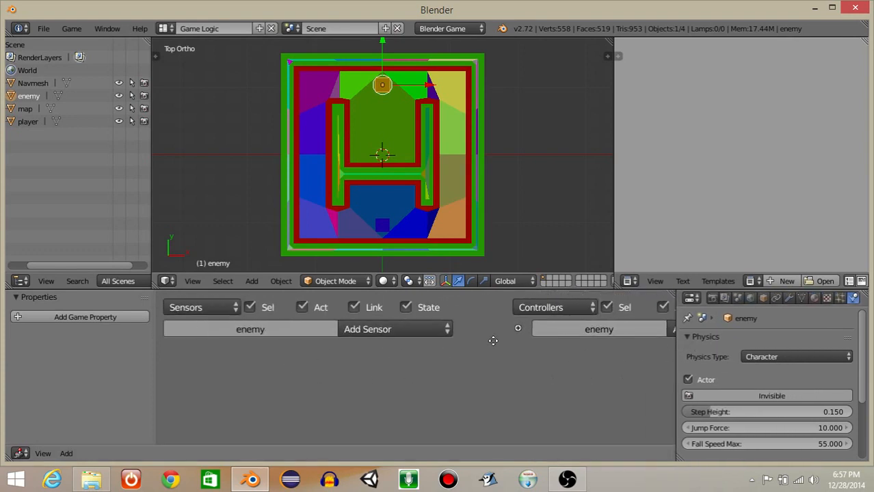
pyautogui.click(352, 331)
pyautogui.click(372, 289)
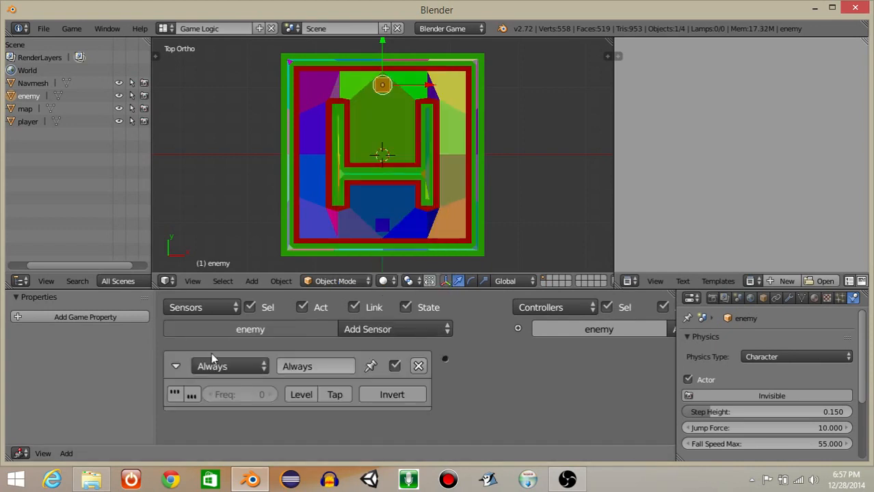
pyautogui.click(176, 366)
pyautogui.keyDown('ctrl'); pyautogui.hscroll(8, 535, 391); pyautogui.keyUp('ctrl')
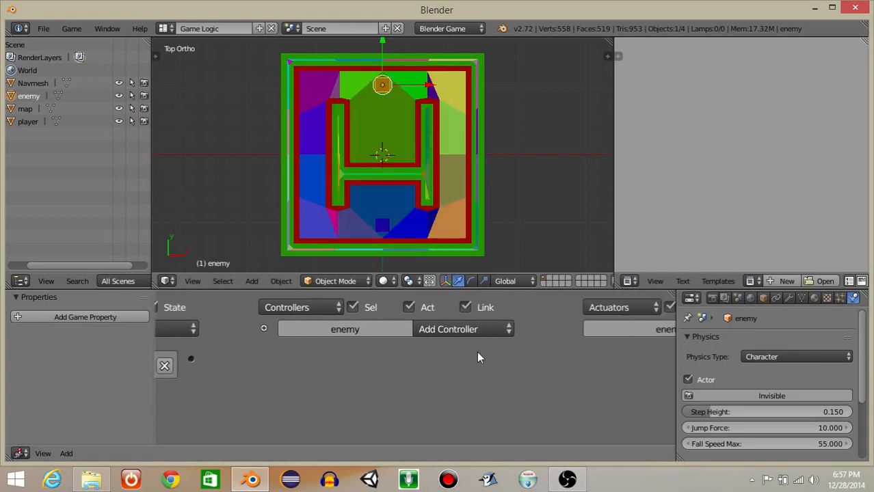
# Add a Steering actuator to the enemy with Path following behavior and player as the target object.
pyautogui.click(562, 333)
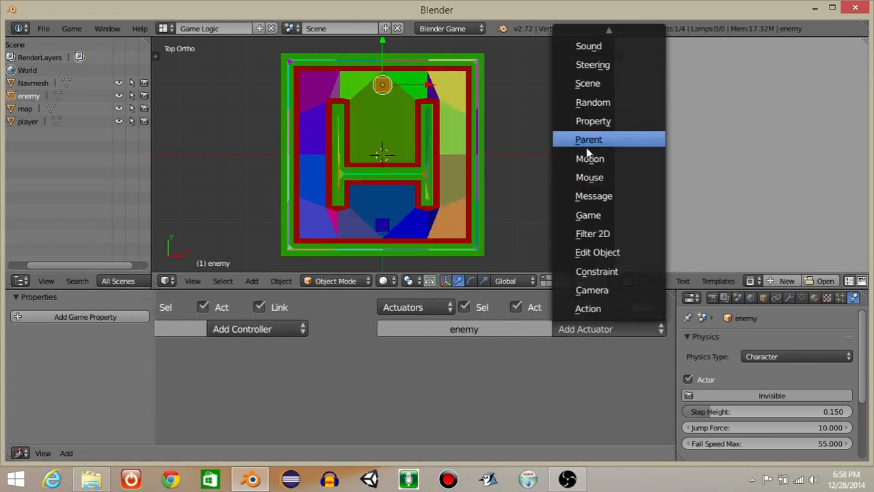
pyautogui.click(592, 65)
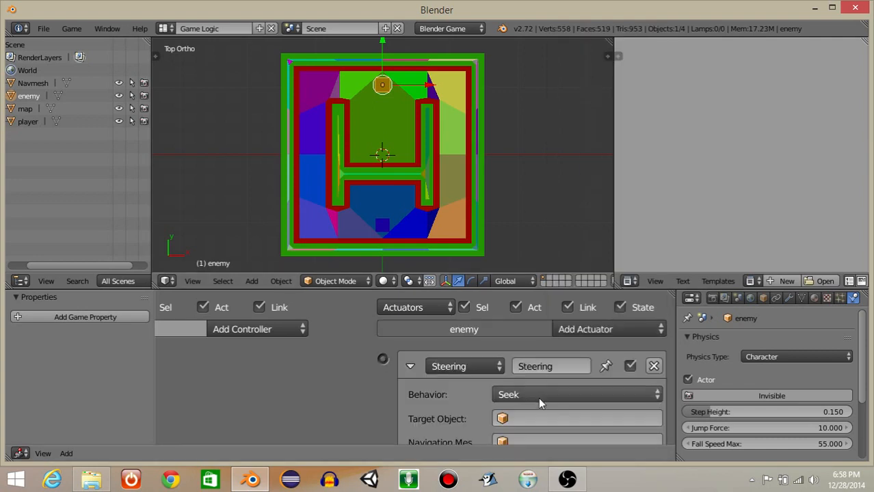
pyautogui.scroll(-4, 526, 369)
pyautogui.click(506, 314)
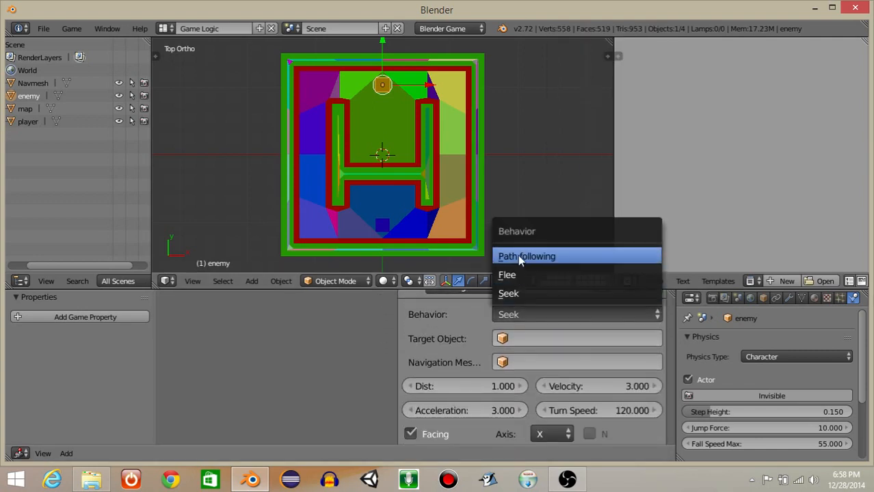
pyautogui.click(518, 255)
pyautogui.click(522, 338)
pyautogui.write('player')
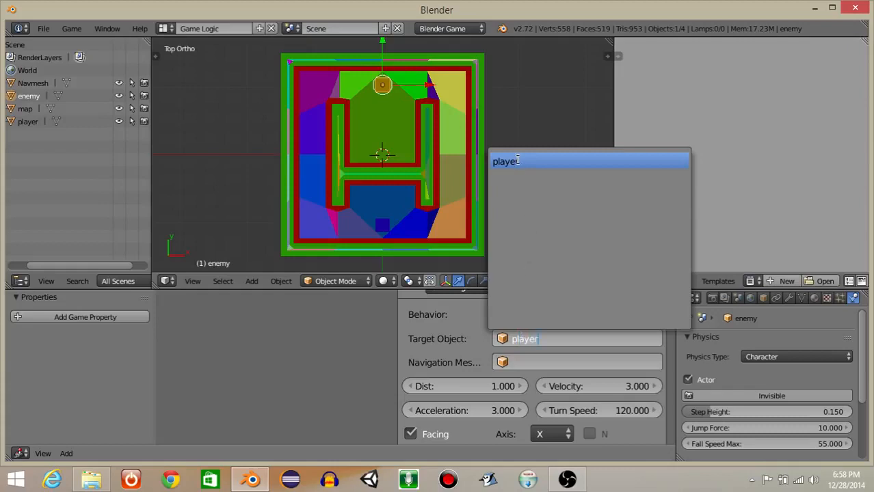
pyautogui.click(518, 160)
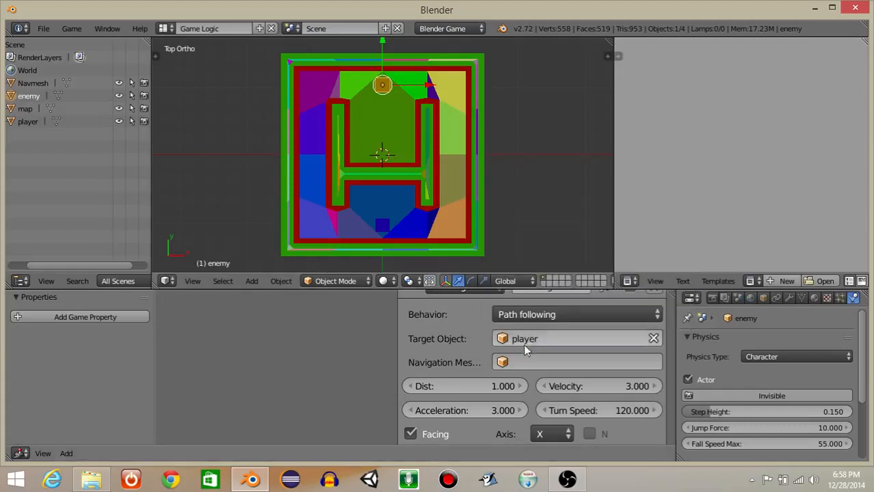
# Set the steering's navigation mesh to Navmesh and facing axis to Y, and enable its N and Visualize options.
pyautogui.click(523, 363)
pyautogui.click(513, 217)
pyautogui.scroll(-4, 548, 366)
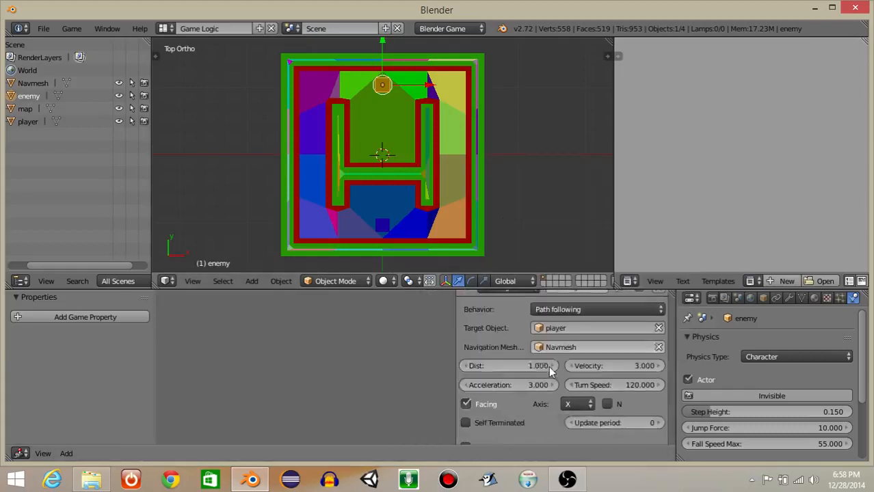
pyautogui.click(579, 385)
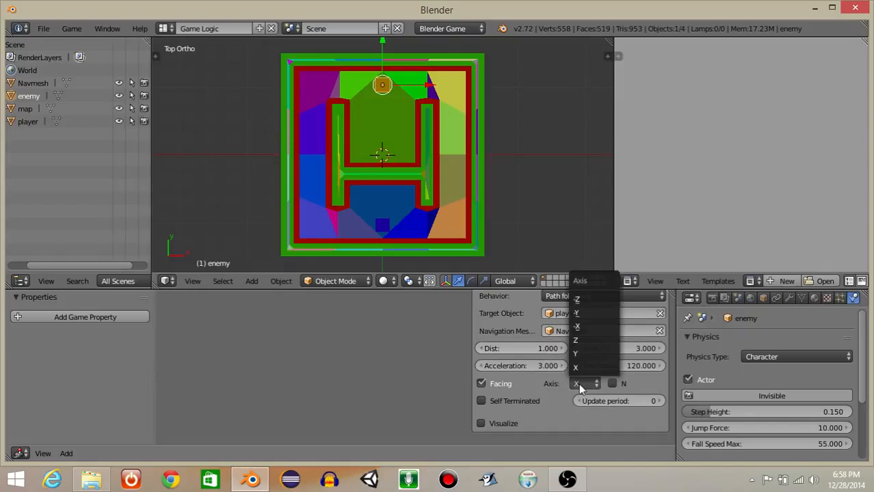
pyautogui.click(578, 355)
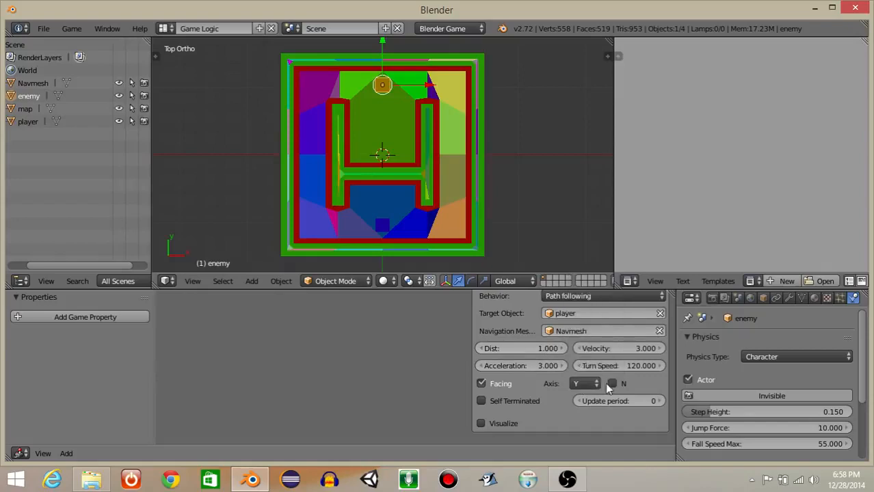
pyautogui.click(613, 384)
pyautogui.click(481, 423)
# Collapse the Steering actuator and link the Always sensor to it through an And controller.
pyautogui.scroll(-3, 393, 388)
pyautogui.moveTo(300, 323); pyautogui.dragTo(496, 323)
pyautogui.click(510, 328)
pyautogui.scroll(4, 508, 329)
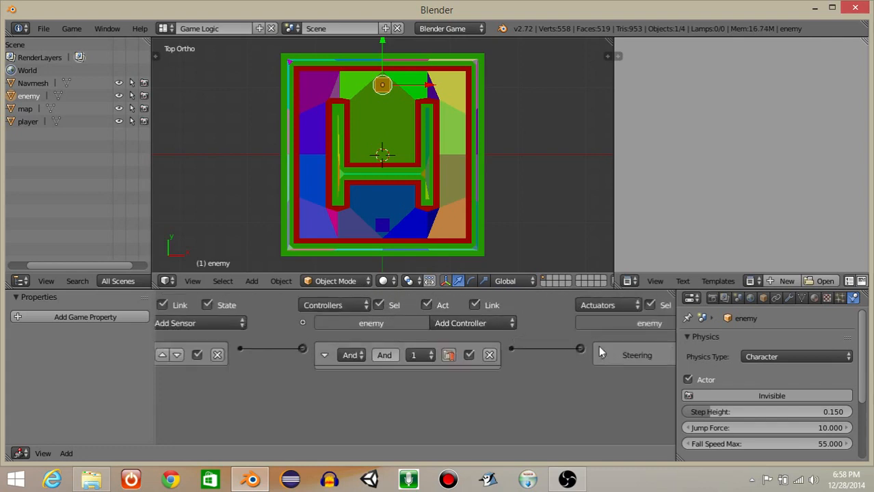
# Add a Simple Motion actuator with a Y location of 0.10 to the enemy and link the And controller to it.
pyautogui.moveTo(559, 376); pyautogui.dragTo(477, 374, button='middle')
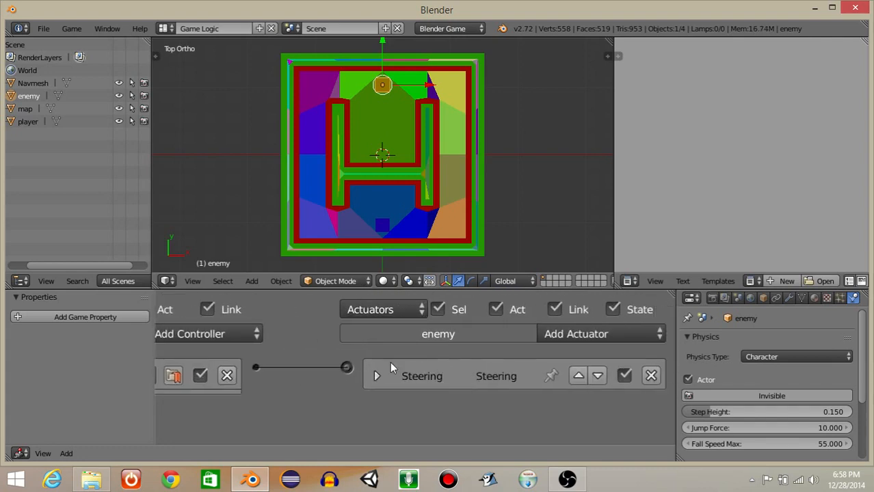
pyautogui.click(571, 332)
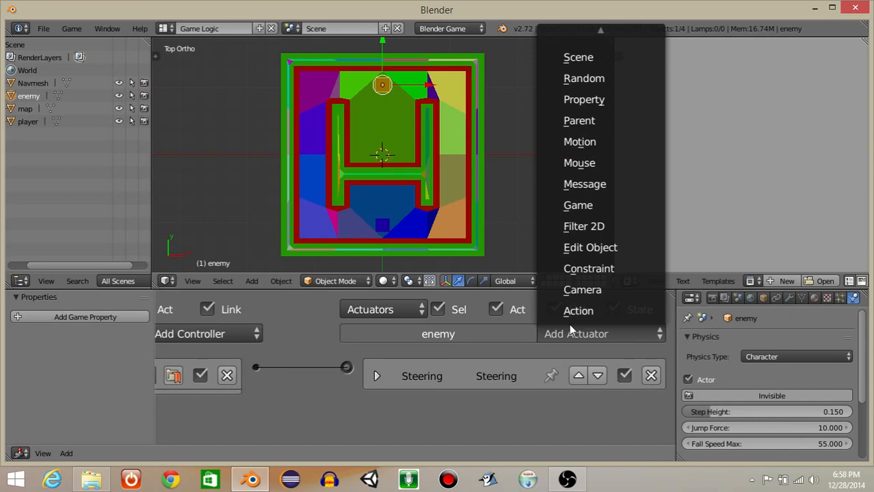
pyautogui.click(581, 141)
pyautogui.moveTo(538, 400); pyautogui.dragTo(525, 325, button='middle')
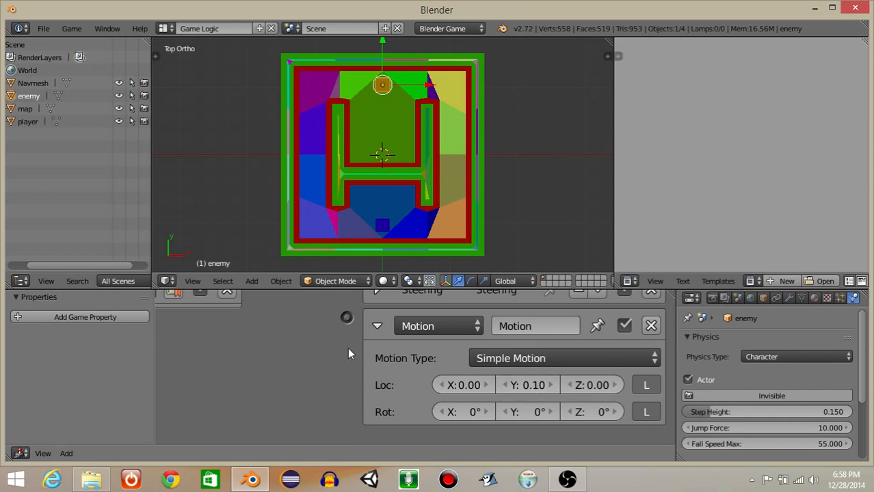
pyautogui.moveTo(347, 348); pyautogui.dragTo(353, 391, button='middle')
pyautogui.moveTo(262, 323); pyautogui.dragTo(353, 360)
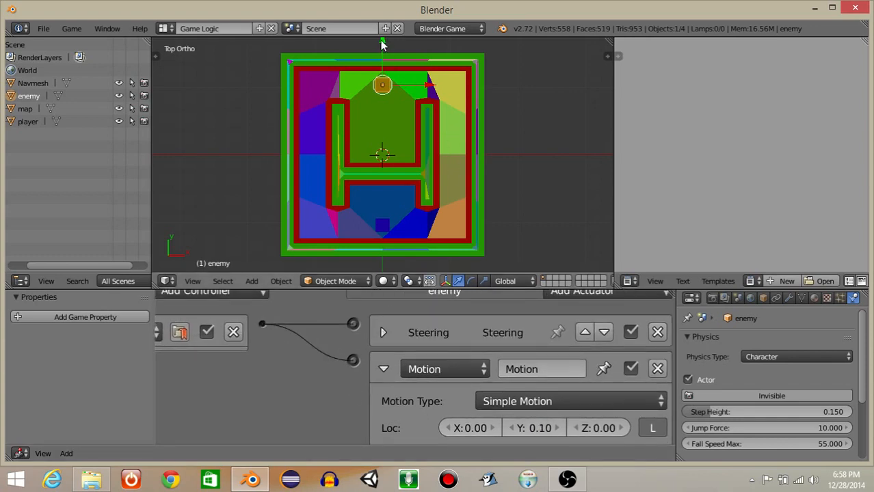
# Move the enemy cube along Y to between the two parallel inner walls, and test-run the game and stop it.
pyautogui.press('g')
pyautogui.click(392, 97)
pyautogui.press('p')
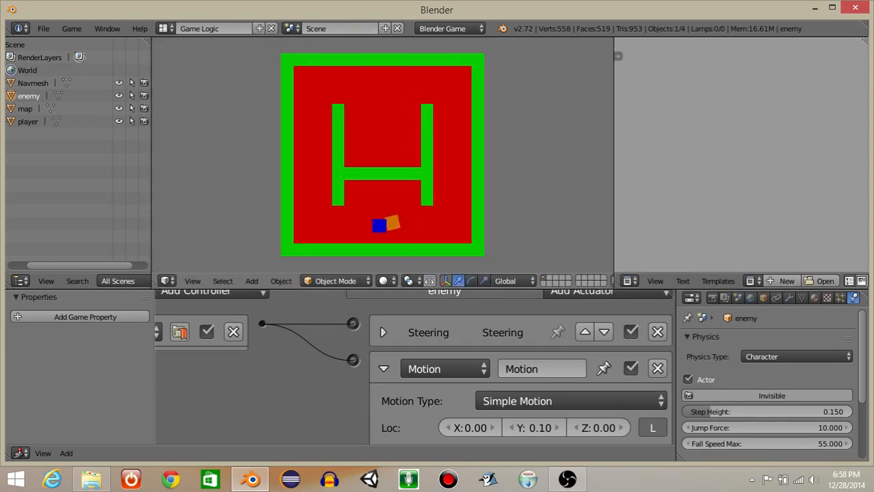
pyautogui.press('Escape')
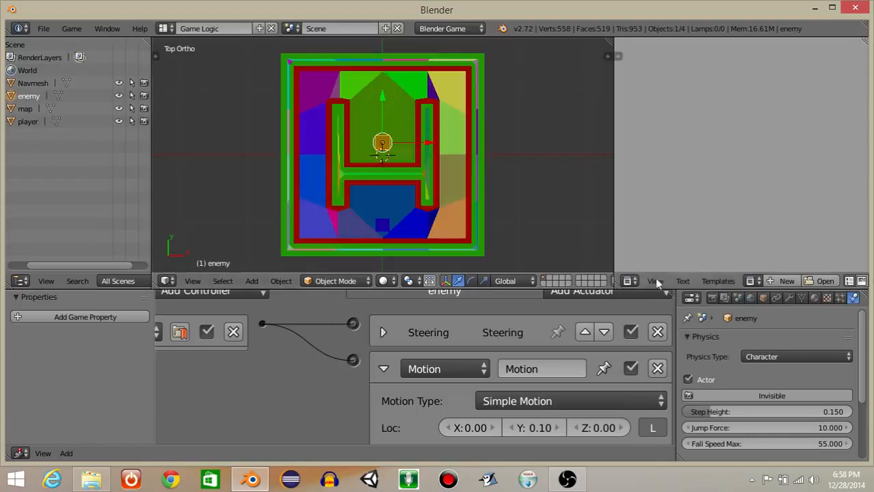
# Change the diffuse color of the map's red floor material to magenta, and test-run the game and stop it.
pyautogui.rightClick(407, 90)
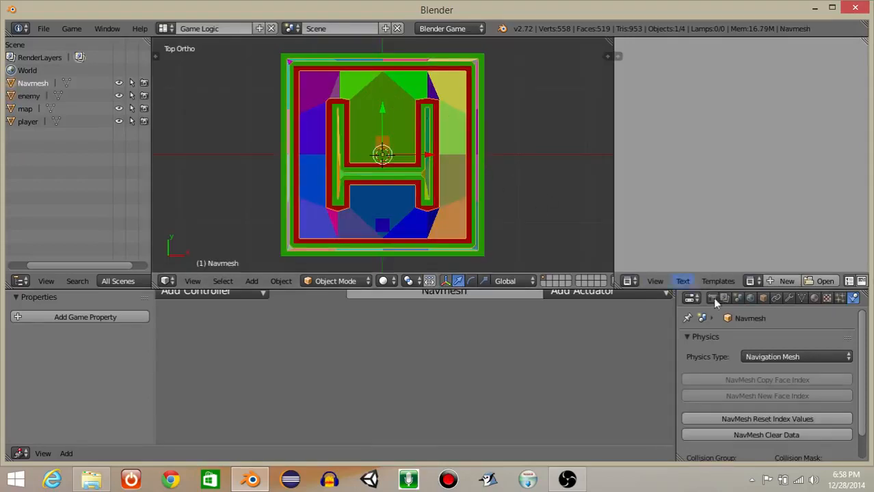
pyautogui.rightClick(425, 216)
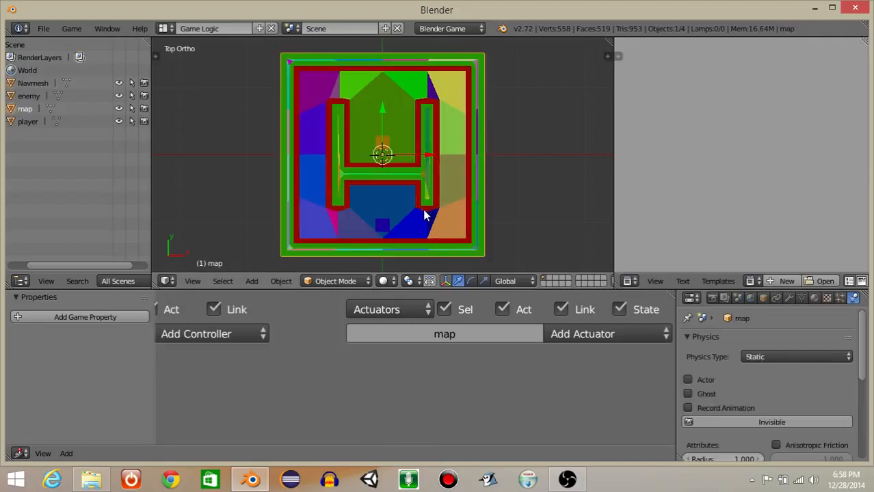
pyautogui.moveTo(677, 382); pyautogui.dragTo(541, 383)
pyautogui.click(677, 297)
pyautogui.scroll(4, 637, 350)
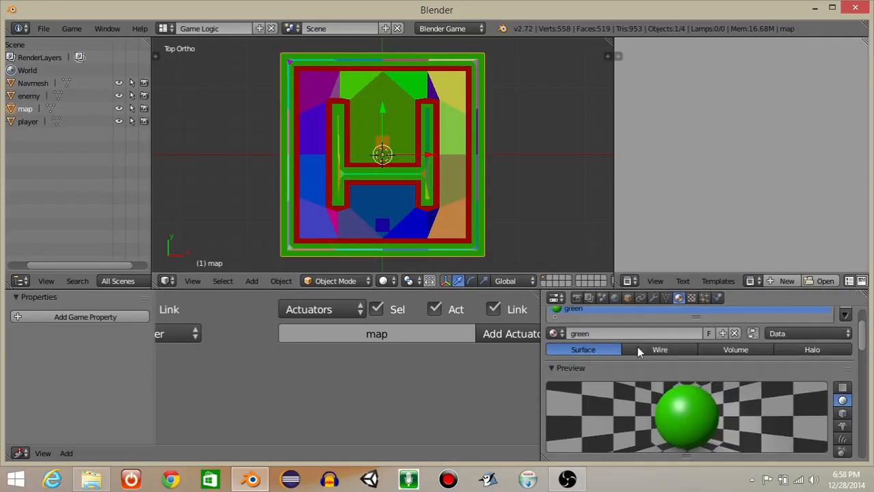
pyautogui.click(605, 346)
pyautogui.scroll(-4, 668, 387)
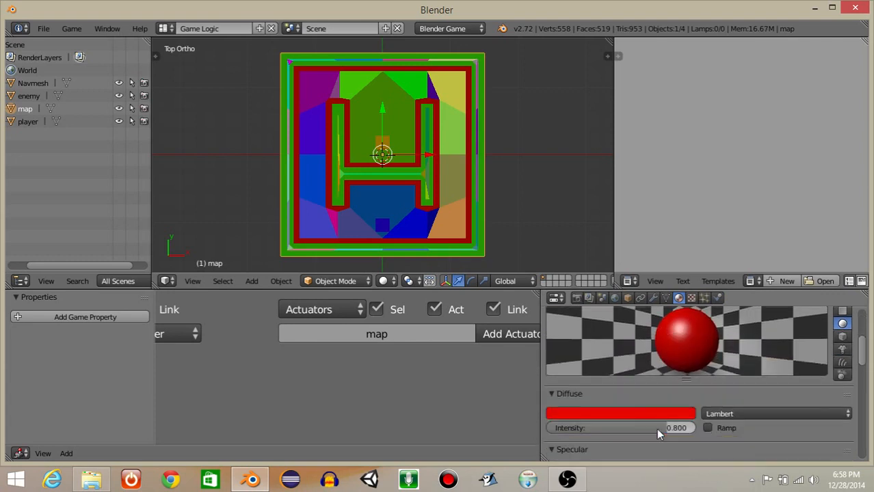
pyautogui.click(640, 413)
pyautogui.click(636, 319)
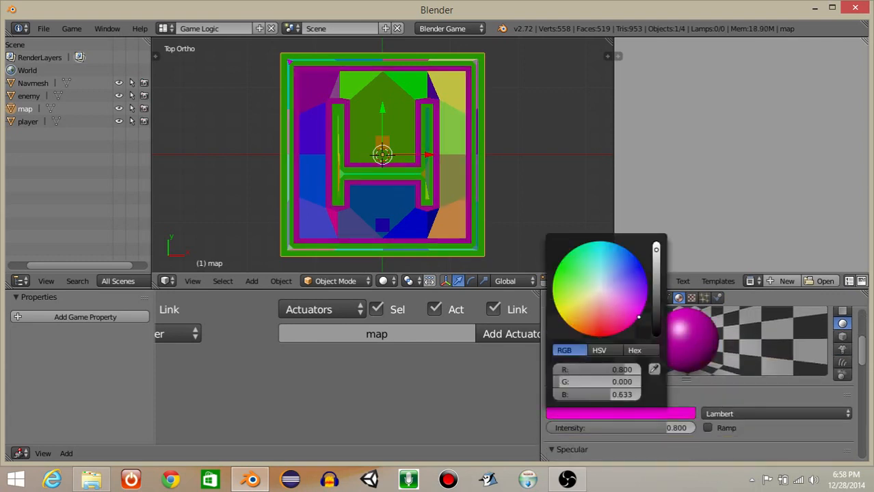
pyautogui.press('p')
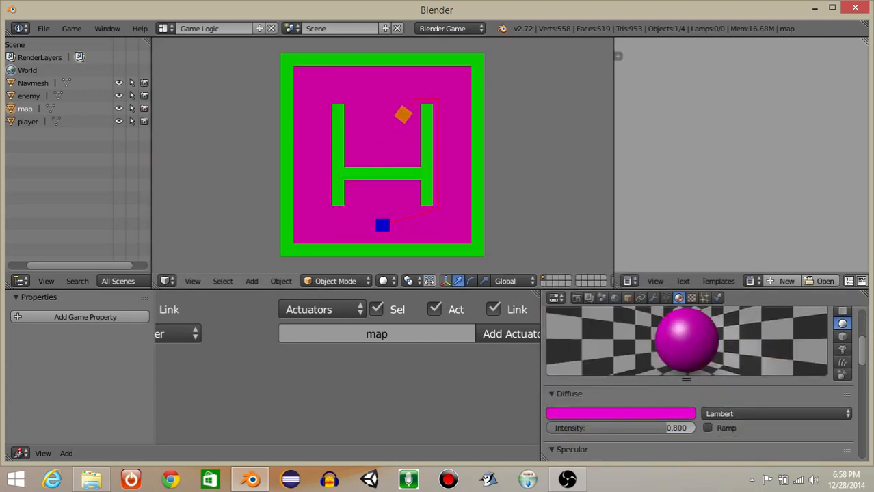
pyautogui.press('Escape')
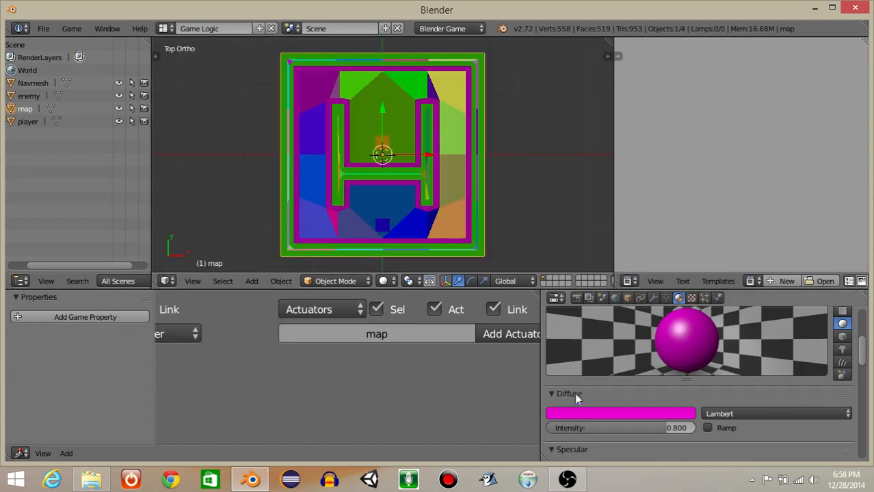
# Recolor the map's magenta floor material to bright blue, and test-run the game and stop it.
pyautogui.click(578, 414)
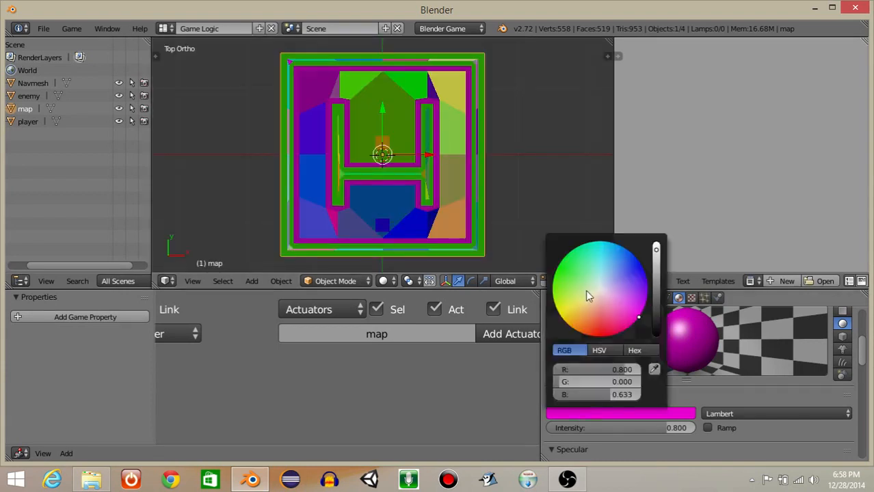
pyautogui.moveTo(585, 290); pyautogui.dragTo(616, 247)
pyautogui.press('p')
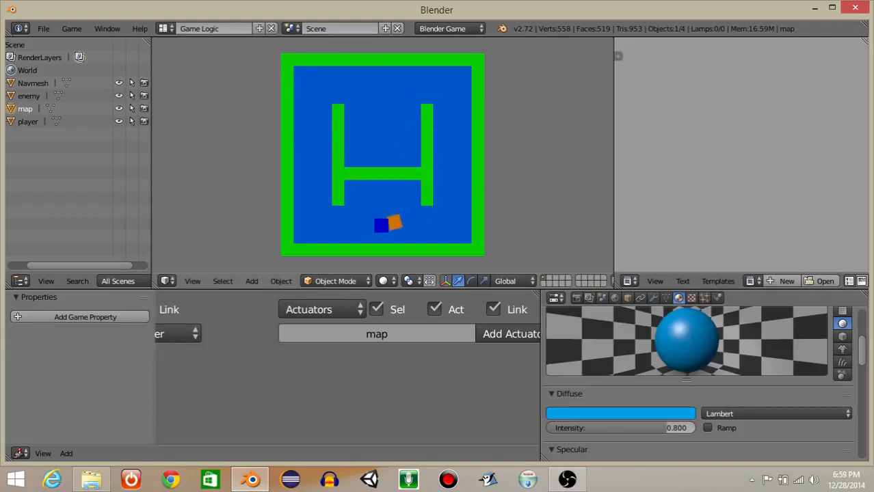
pyautogui.press('Escape')
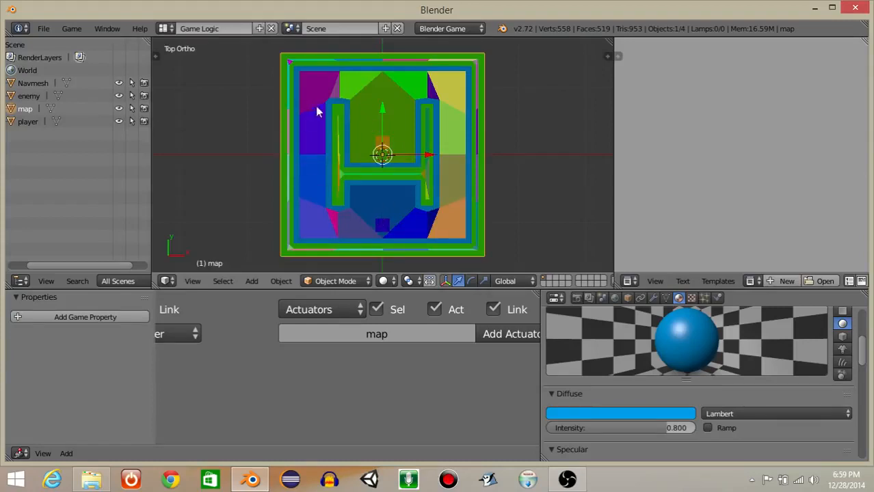
# Move the enemy cube about 2.74 units in the positive Y direction and snap the 3D cursor to it.
pyautogui.rightClick(382, 144)
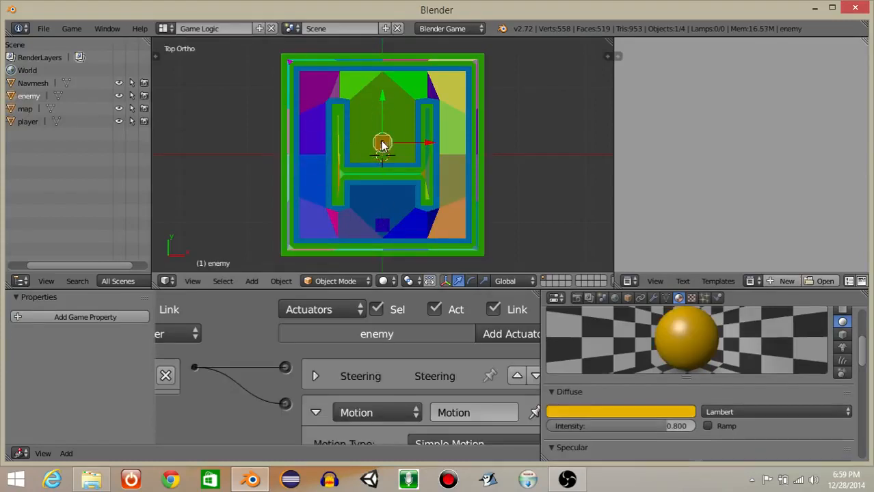
pyautogui.press('g')
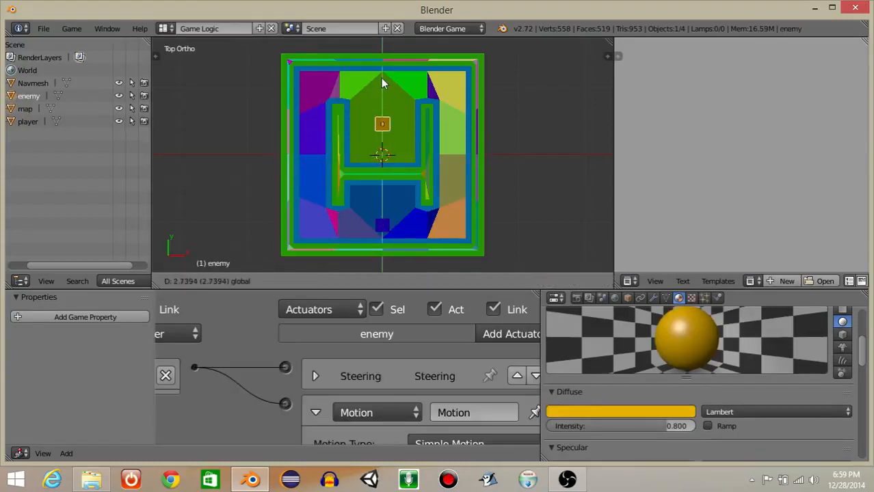
pyautogui.click(381, 78)
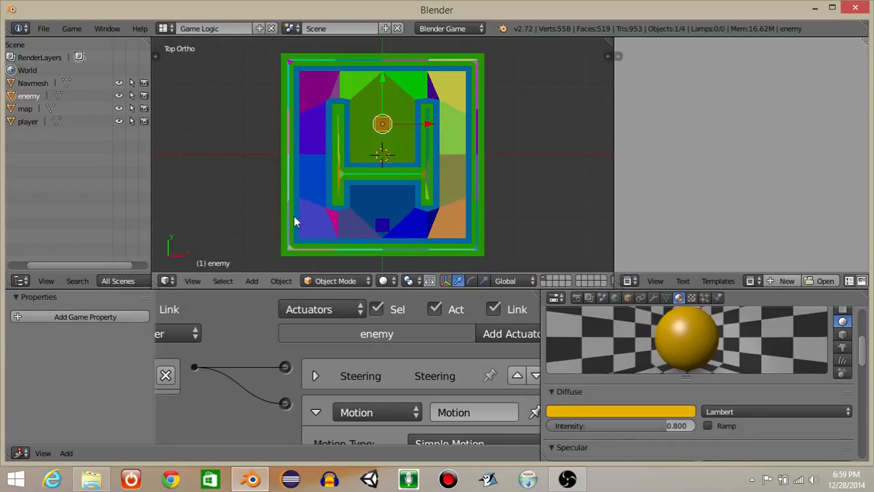
pyautogui.click(283, 280)
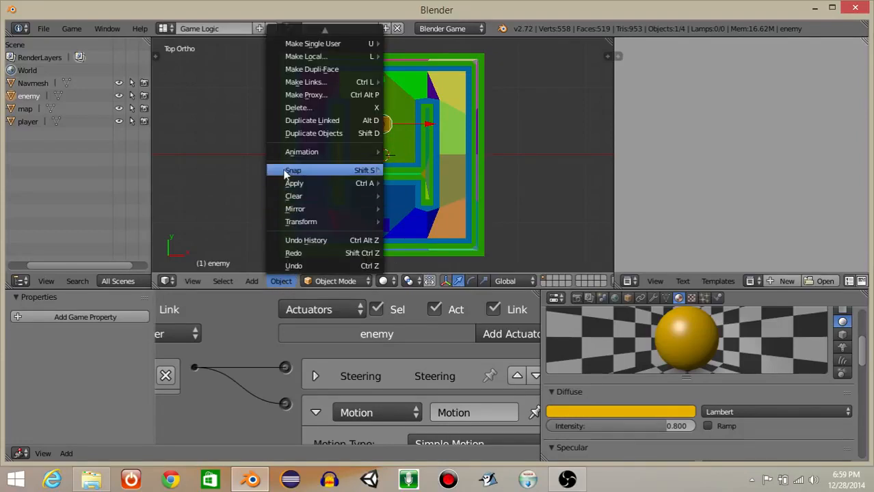
pyautogui.moveTo(287, 171)
pyautogui.click(410, 216)
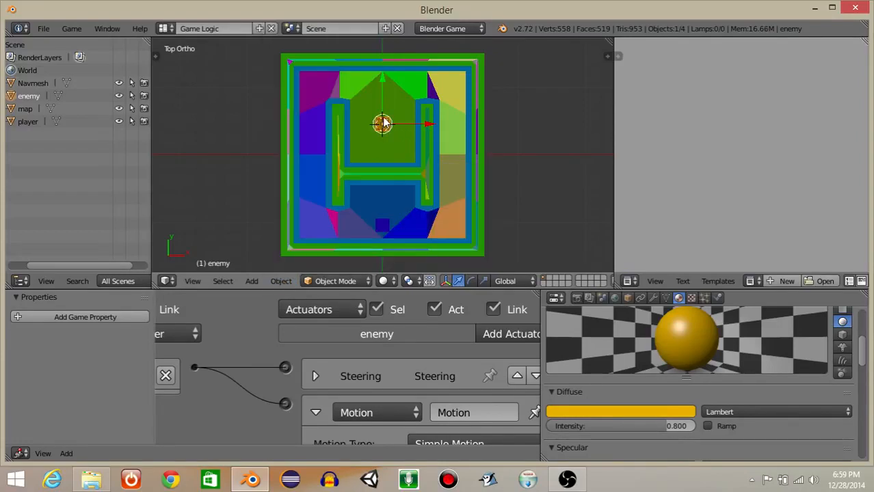
# Add a Cube empty at the 3D cursor and move it along Y to about 0.19, below the enemy.
pyautogui.press('space')
pyautogui.write('add empty')
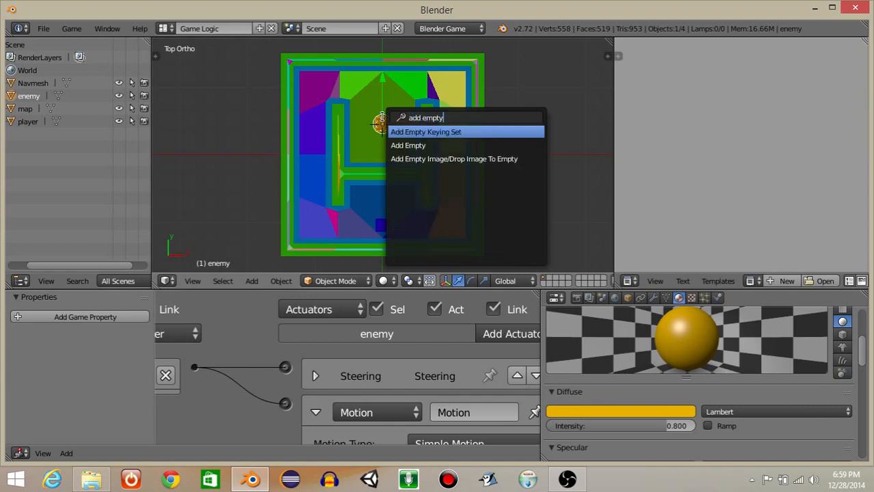
pyautogui.click(409, 144)
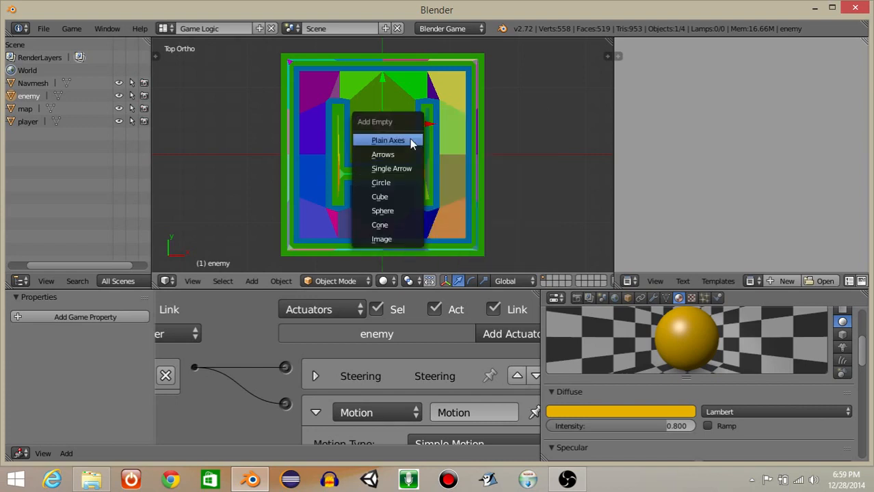
pyautogui.click(394, 198)
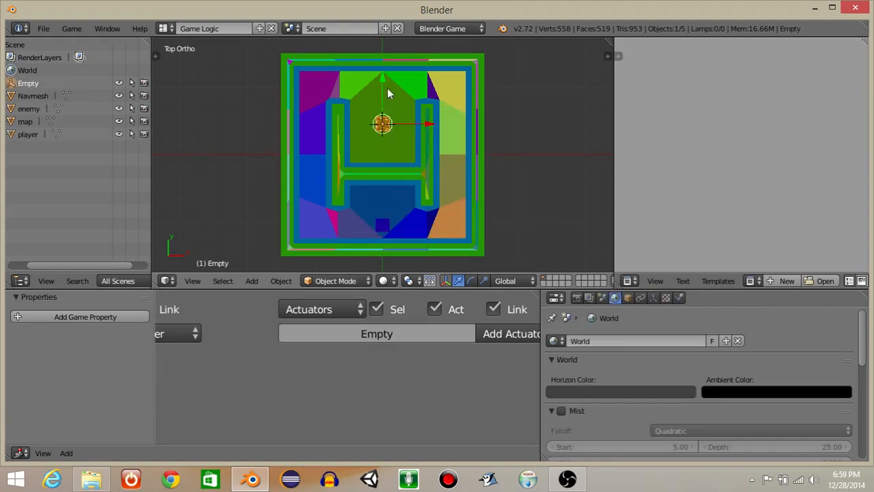
pyautogui.press('g')
pyautogui.click(384, 112)
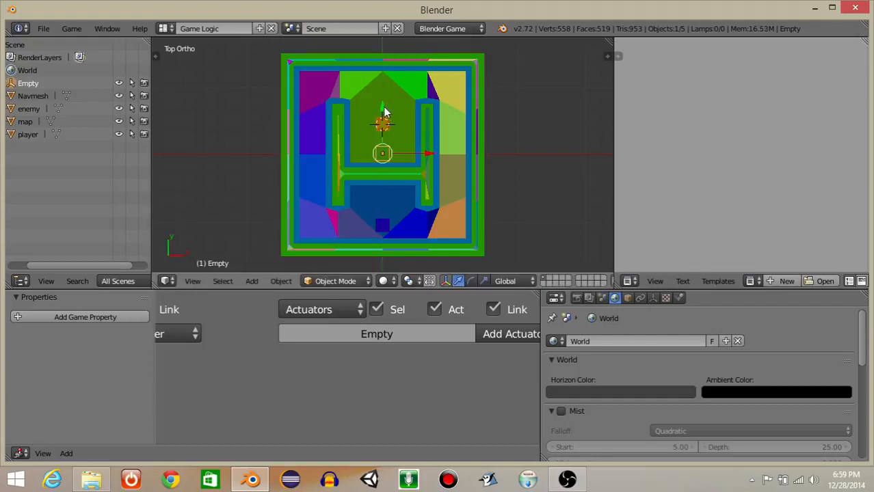
# Rename the new empty as one.
pyautogui.click(629, 300)
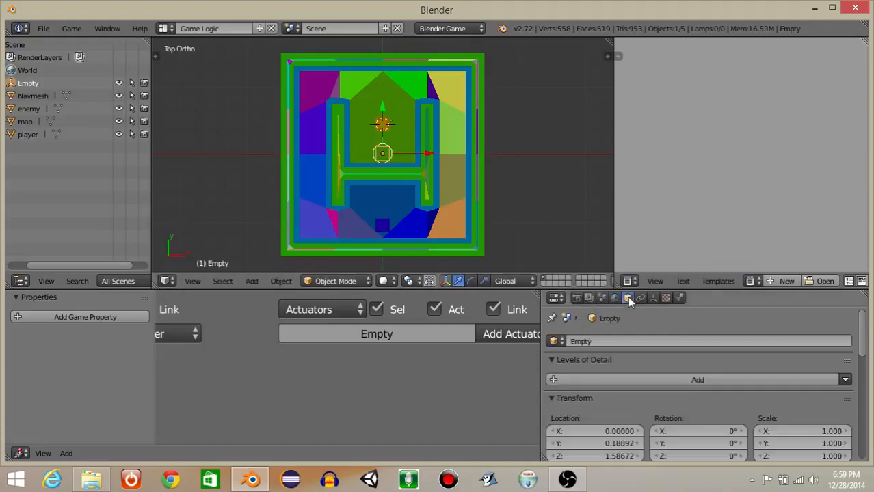
pyautogui.click(588, 340)
pyautogui.write('one')
pyautogui.press('Return')
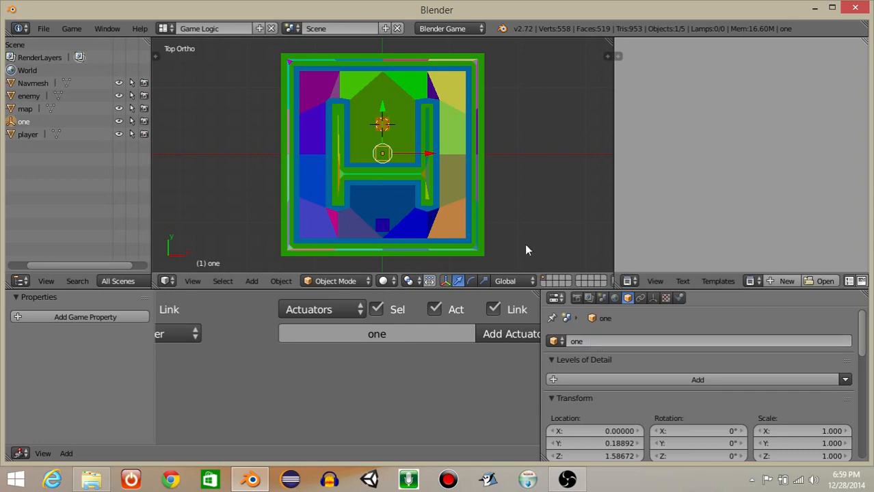
# Duplicate empty one to the map's upper-right corner, at about X 9.92 and Y 10.11, and rename the copy as two.
pyautogui.hotkey('shift', 'd')
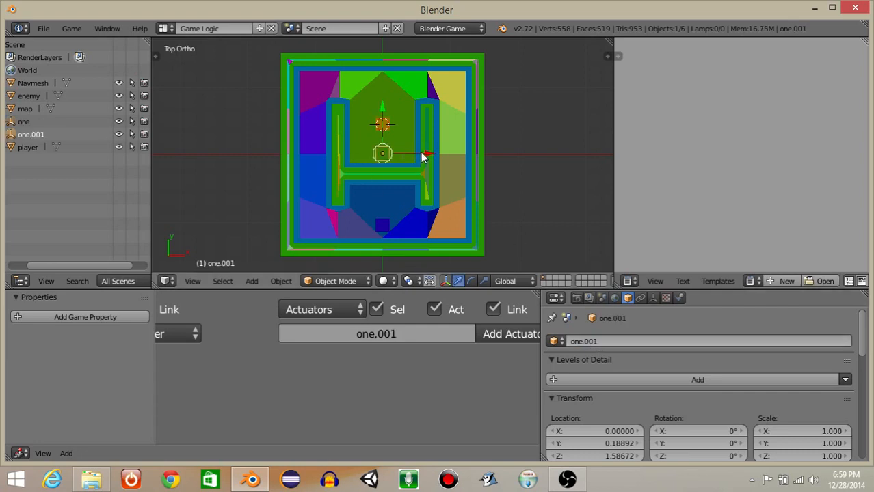
pyautogui.press('x')
pyautogui.click(492, 164)
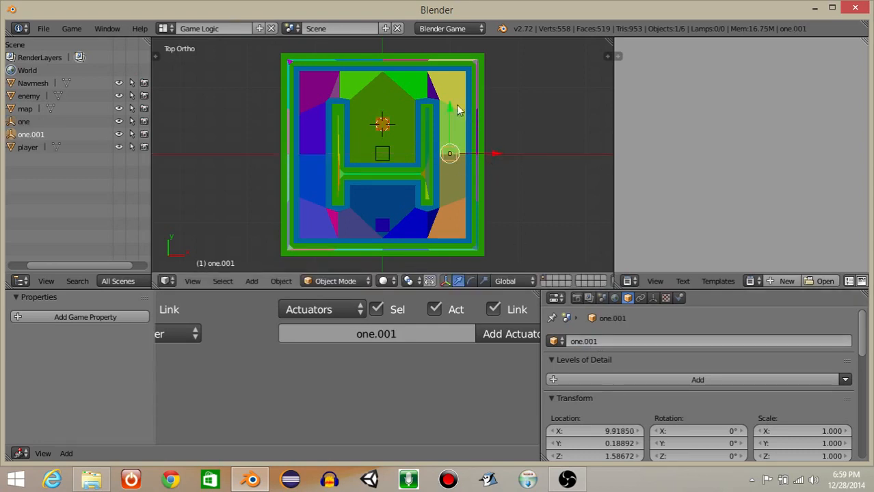
pyautogui.press('g')
pyautogui.press('y')
pyautogui.click(462, 32)
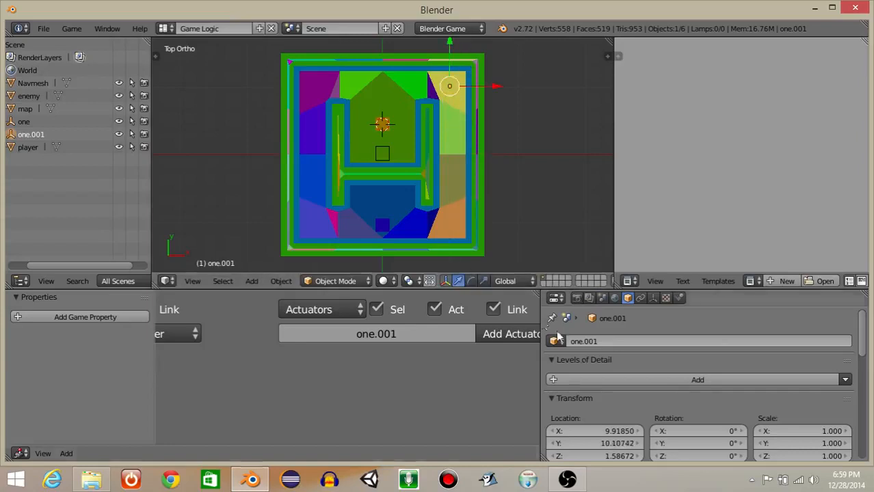
pyautogui.click(590, 341)
pyautogui.write('two')
pyautogui.press('Return')
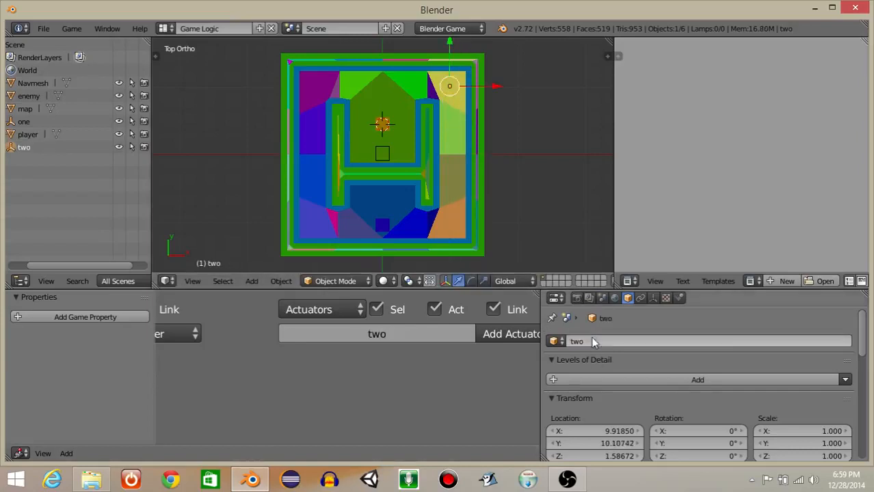
# Duplicate empty two along X to the map's upper-left corner, at about X -10.20, and rename the copy as three.
pyautogui.hotkey('shift', 'd')
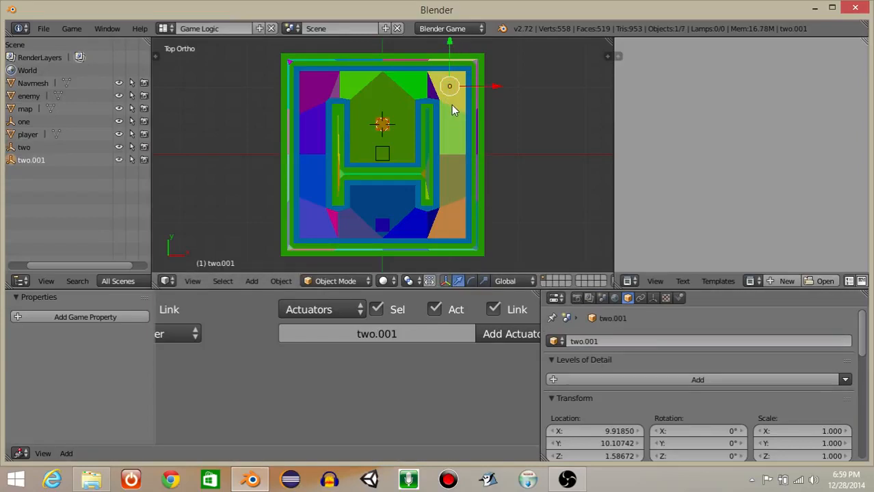
pyautogui.press('x')
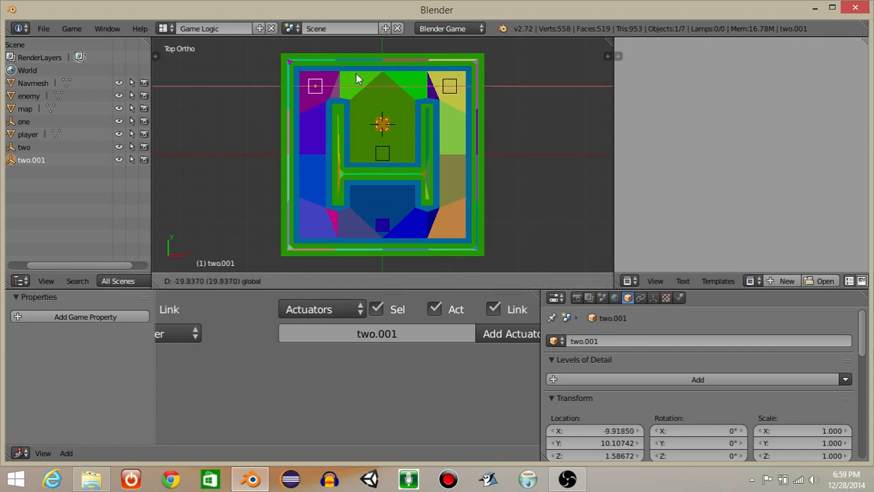
pyautogui.click(352, 73)
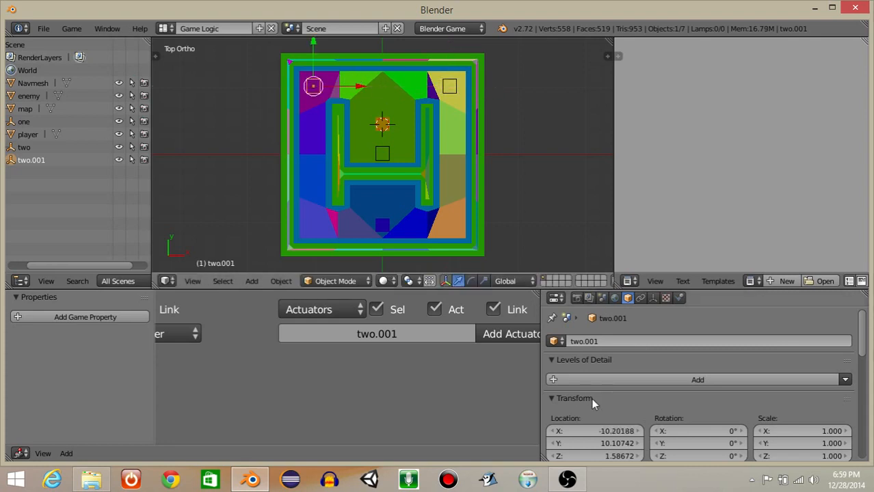
pyautogui.click(581, 340)
pyautogui.write('three')
pyautogui.press('Return')
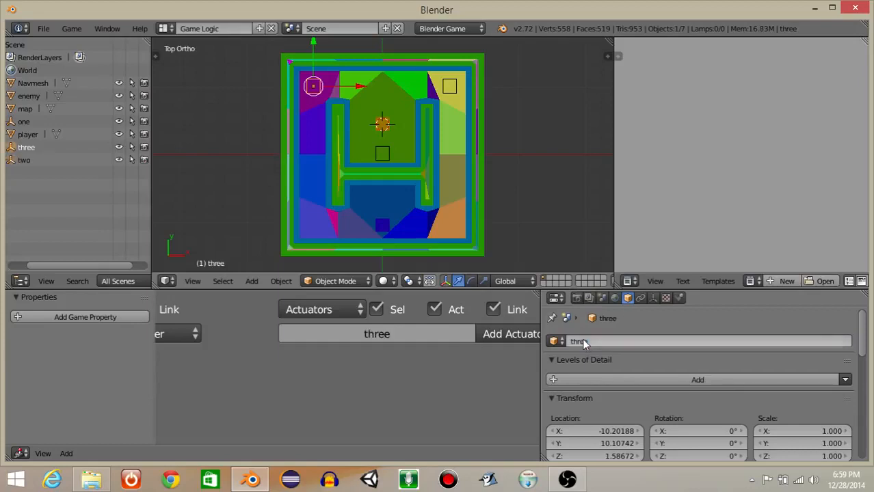
# Collapse the enemy's Motion actuator and add a Collision sensor to the enemy.
pyautogui.rightClick(381, 127)
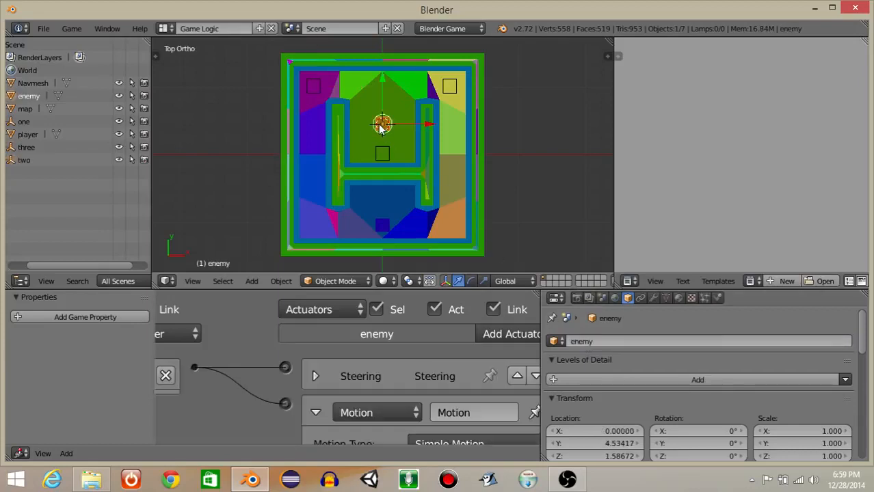
pyautogui.click(314, 411)
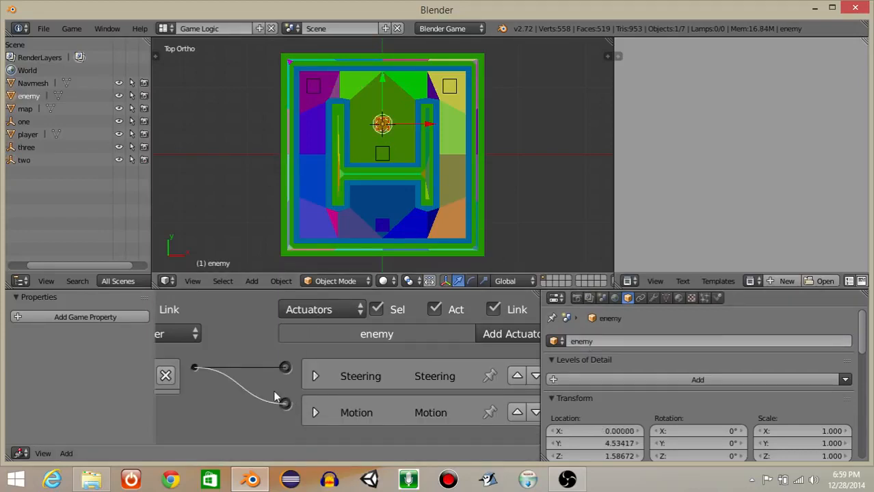
pyautogui.moveTo(267, 362); pyautogui.dragTo(471, 356, button='middle')
pyautogui.moveTo(185, 373); pyautogui.dragTo(435, 324, button='middle')
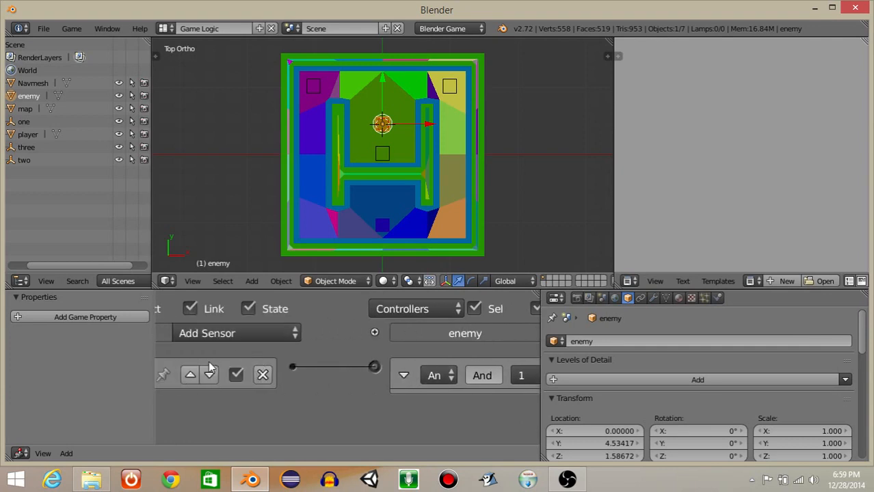
pyautogui.moveTo(211, 367); pyautogui.dragTo(404, 320, button='middle')
pyautogui.scroll(-3, 279, 349)
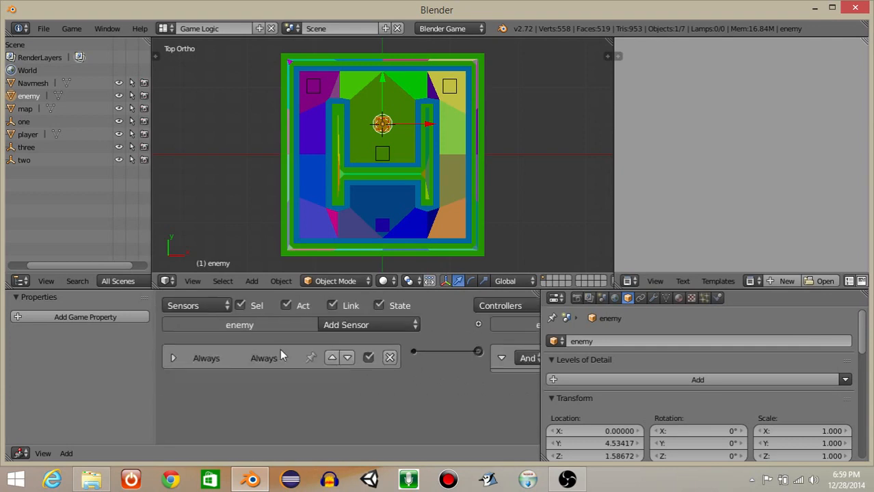
pyautogui.click(328, 314)
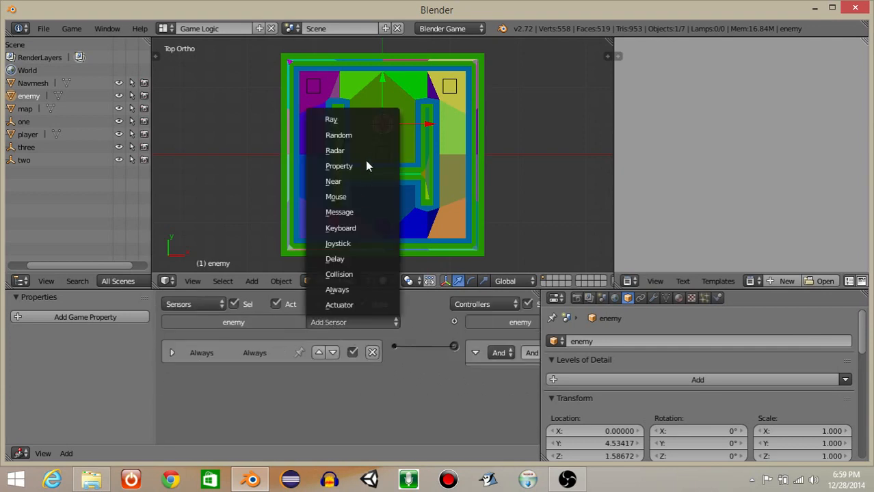
pyautogui.click(348, 273)
pyautogui.scroll(3, 301, 335)
pyautogui.moveTo(252, 384); pyautogui.dragTo(304, 336, button='middle')
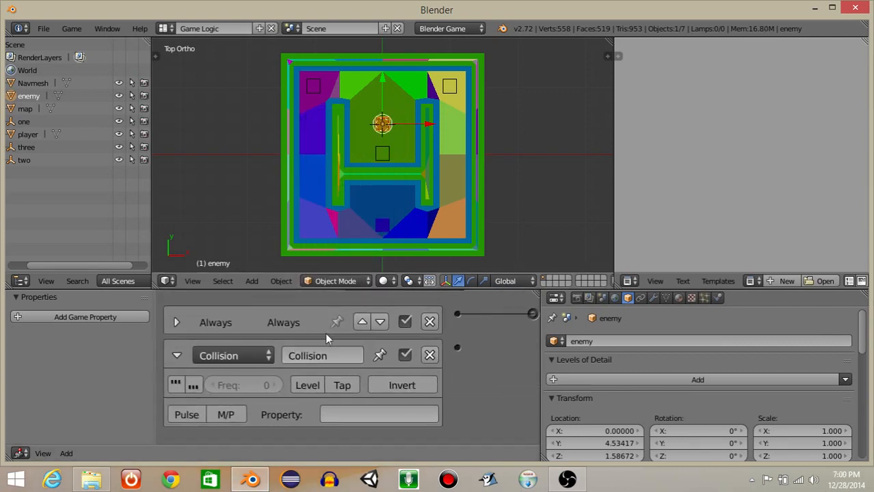
# Set the enemy's Collision sensor to Tap with the property player, and collapse the sensor.
pyautogui.click(342, 387)
pyautogui.click(331, 410)
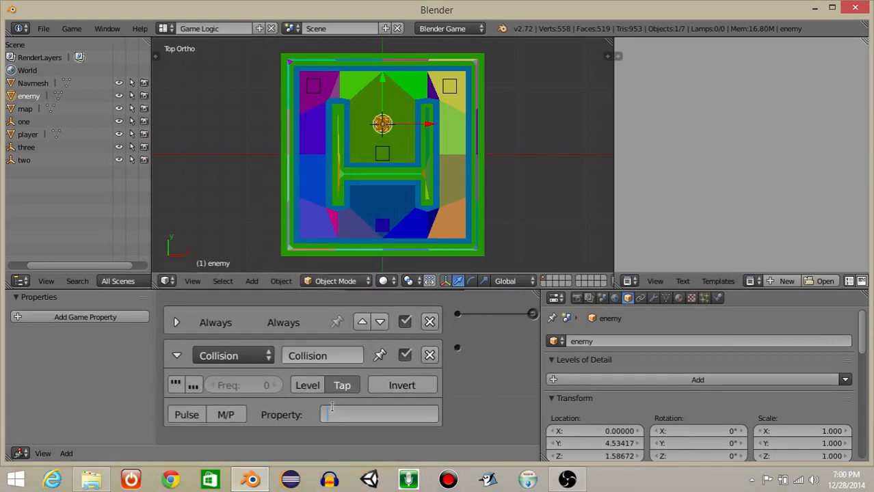
pyautogui.write('player')
pyautogui.press('Return')
pyautogui.click(176, 356)
# Collapse the enemy's And controller, add a Python controller, and link the Collision sensor to it.
pyautogui.moveTo(281, 373); pyautogui.dragTo(126, 373, button='middle')
pyautogui.scroll(-3, 344, 353)
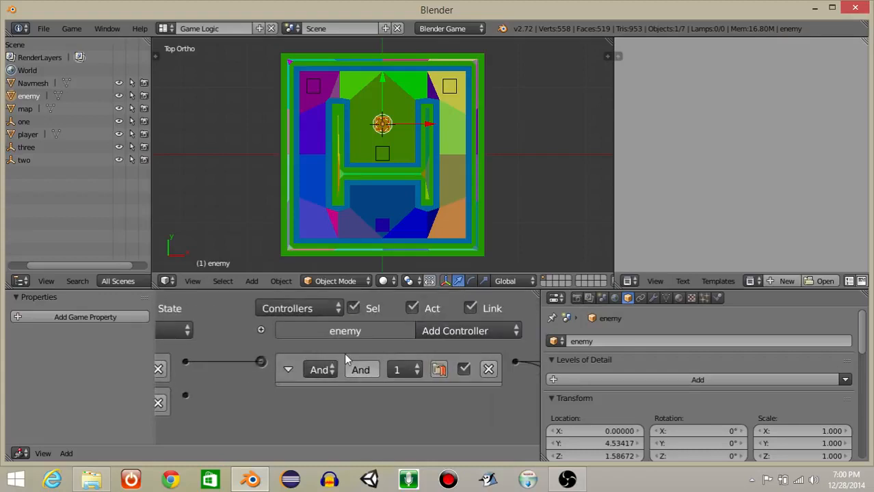
pyautogui.click(305, 348)
pyautogui.click(420, 319)
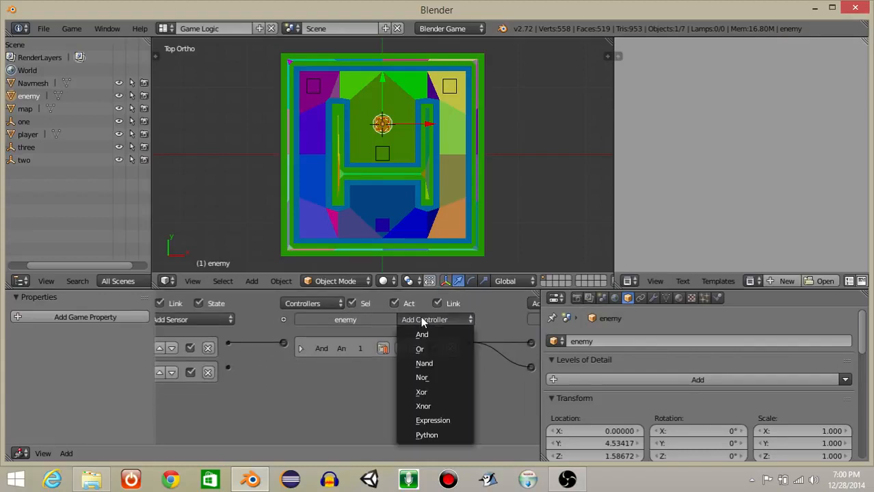
pyautogui.click(425, 435)
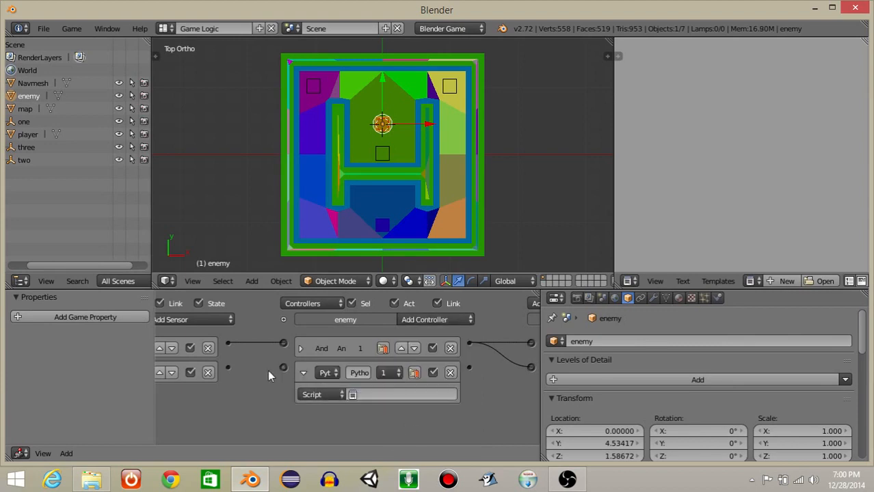
pyautogui.moveTo(286, 371); pyautogui.dragTo(283, 368)
pyautogui.moveTo(462, 364); pyautogui.dragTo(388, 357, button='middle')
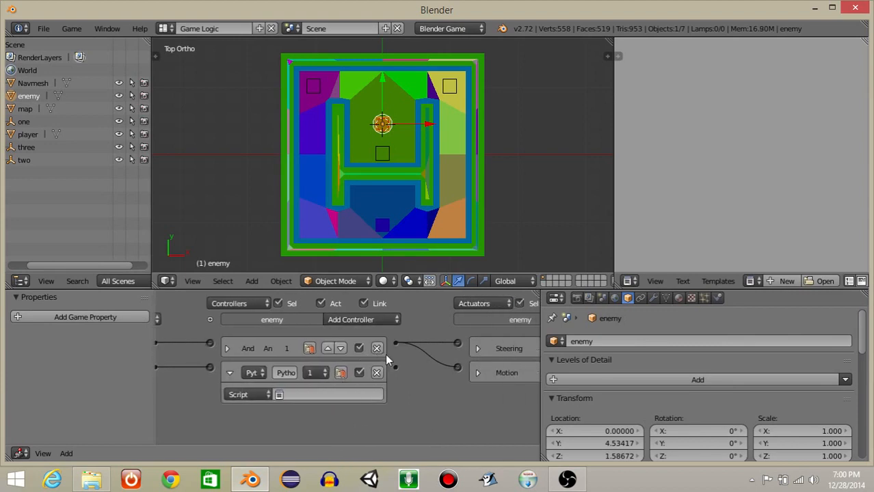
# Load the Gamelogic Simple Python template and widen the text editor area.
pyautogui.click(709, 279)
pyautogui.moveTo(714, 266)
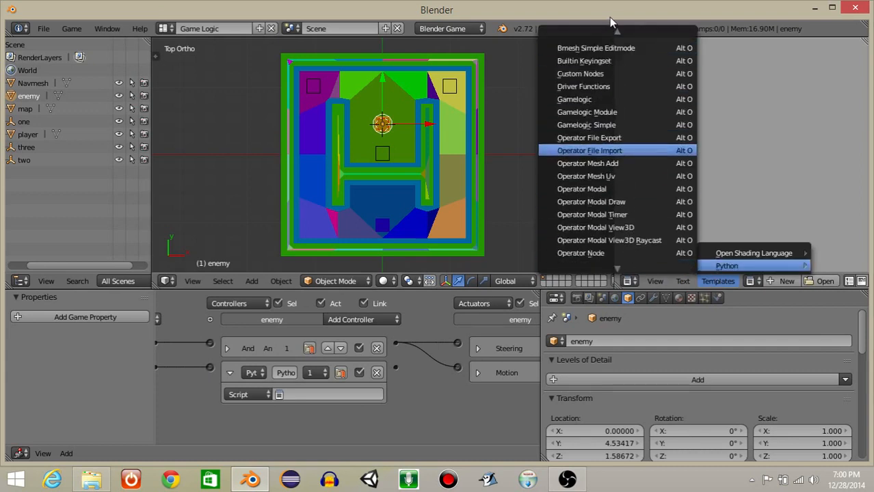
pyautogui.click(616, 150)
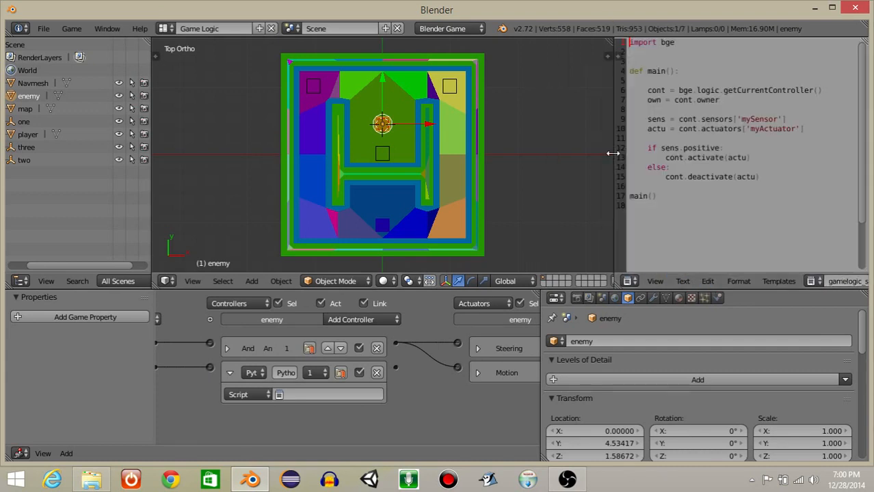
pyautogui.moveTo(613, 154); pyautogui.dragTo(471, 166)
# Delete the sensor, actuator and if/else lines from main(), and add import random below import bge.
pyautogui.moveTo(618, 176); pyautogui.dragTo(497, 119)
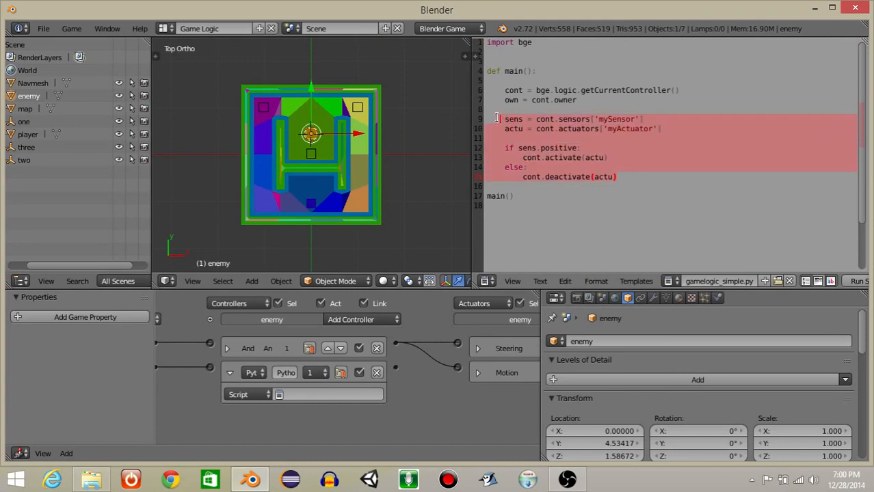
pyautogui.press('BackSpace')
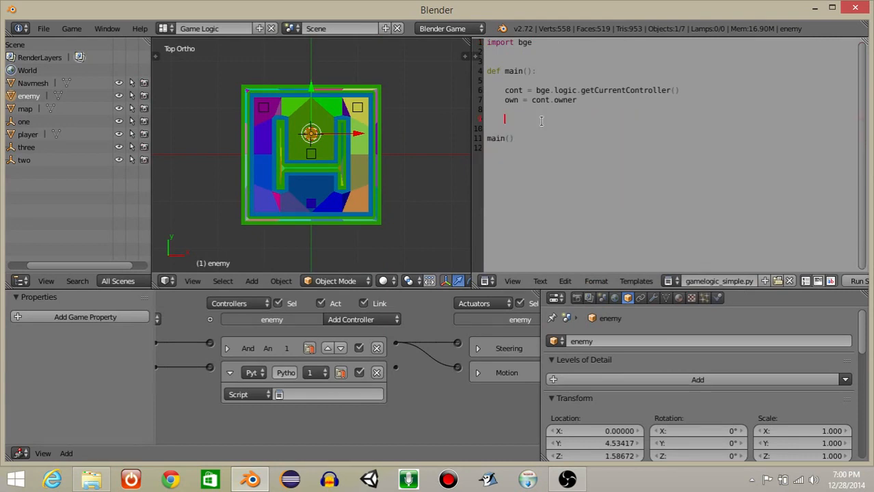
pyautogui.keyDown('ctrl'); pyautogui.scroll(6, 561, 172); pyautogui.keyUp('ctrl')
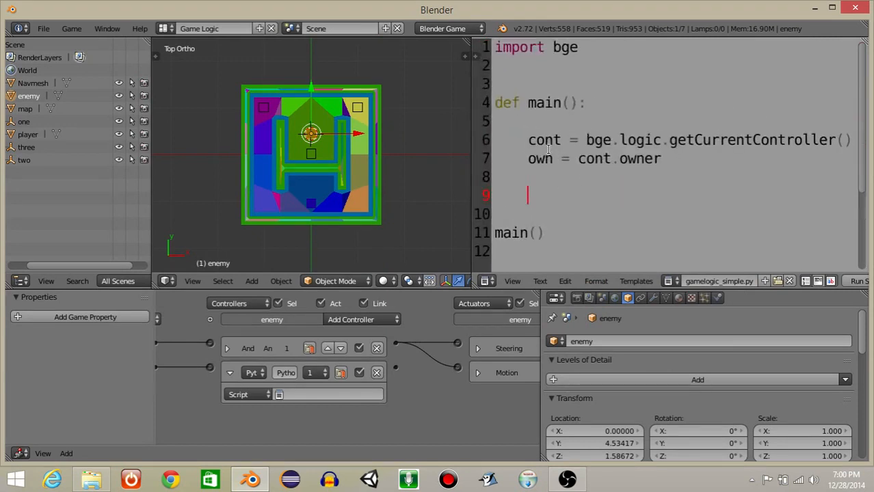
pyautogui.click(515, 65)
pyautogui.write('import random')
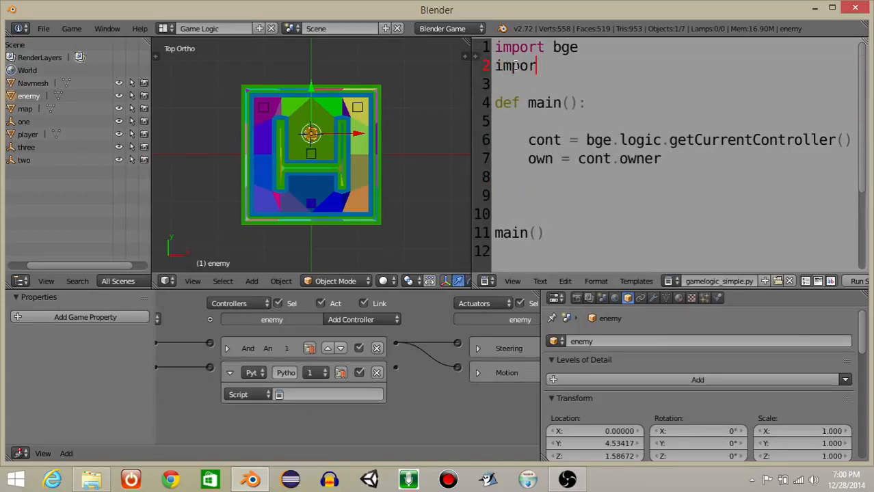
# Insert the line scene = bge.logic.getCurrentScene() below the cont assignment in main().
pyautogui.click(534, 186)
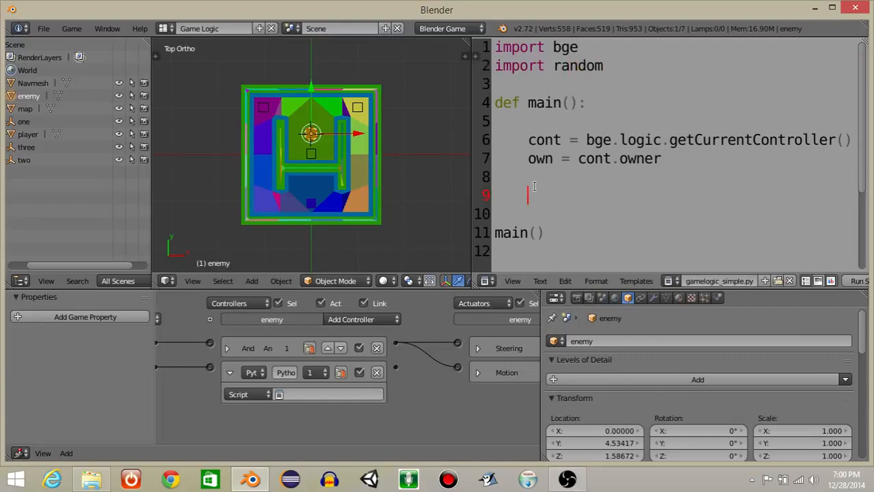
pyautogui.click(852, 138)
pyautogui.press('Return')
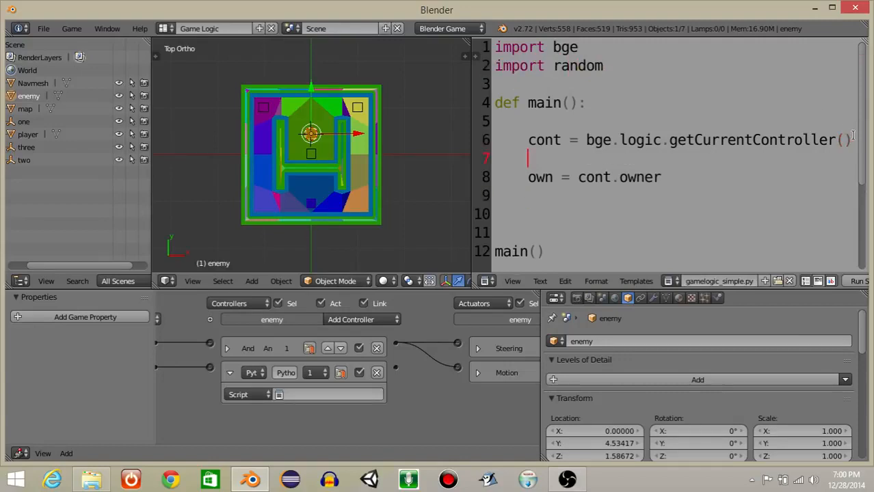
pyautogui.write('scene = bge.logic.g')
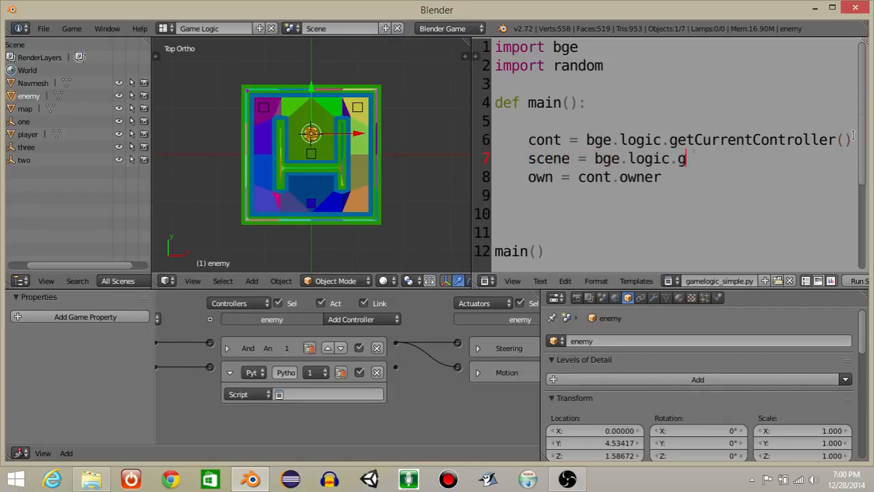
pyautogui.write('etCurrentScene()')
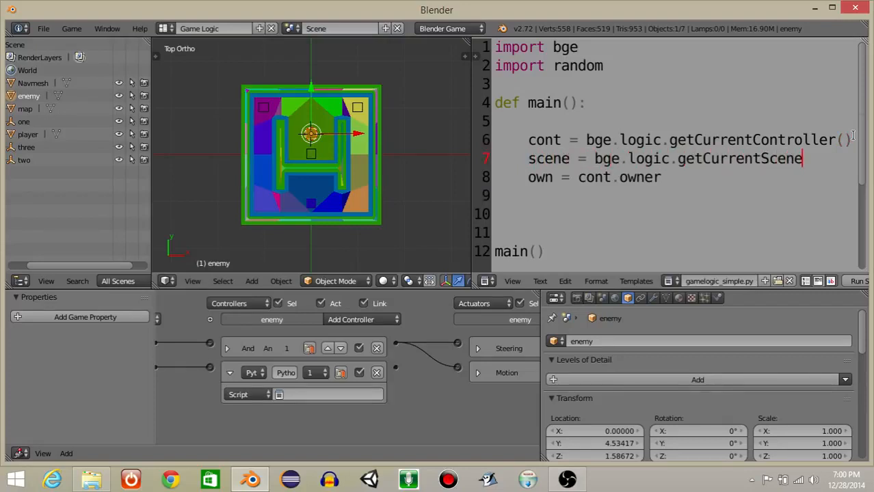
# Below the own assignment, add the line one = scene.objects ["one"].
pyautogui.click(531, 214)
pyautogui.write('one = ')
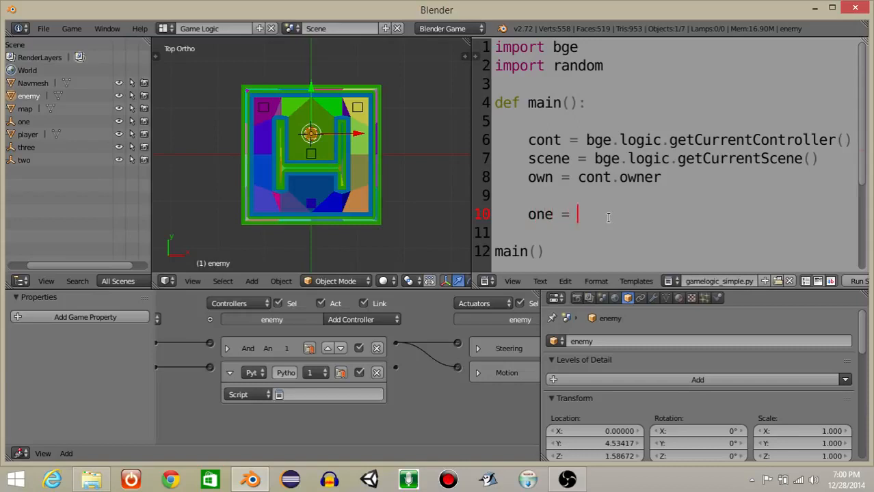
pyautogui.write('scene.object')
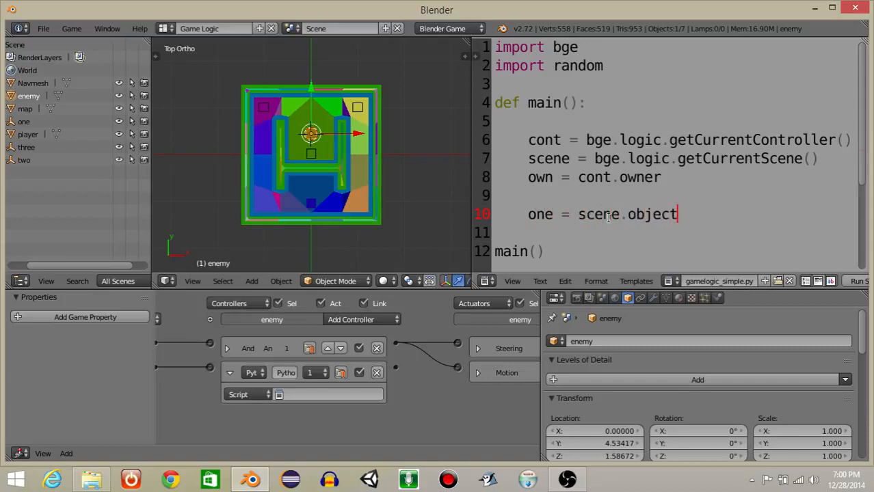
pyautogui.write('s ["one')
pyautogui.write(']')
pyautogui.press('Return')
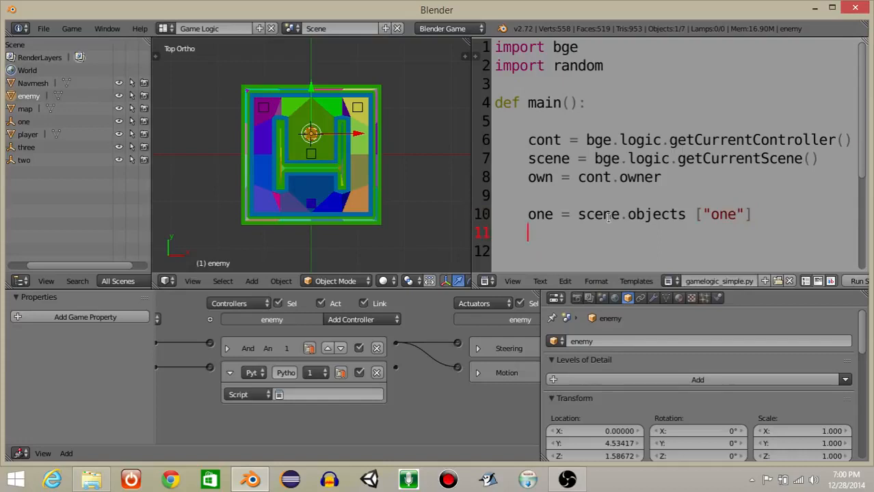
# Add the lines two = scene.objects ["two"] and three = scene.objects ["three"] below the one assignment.
pyautogui.write('two = scene.obje')
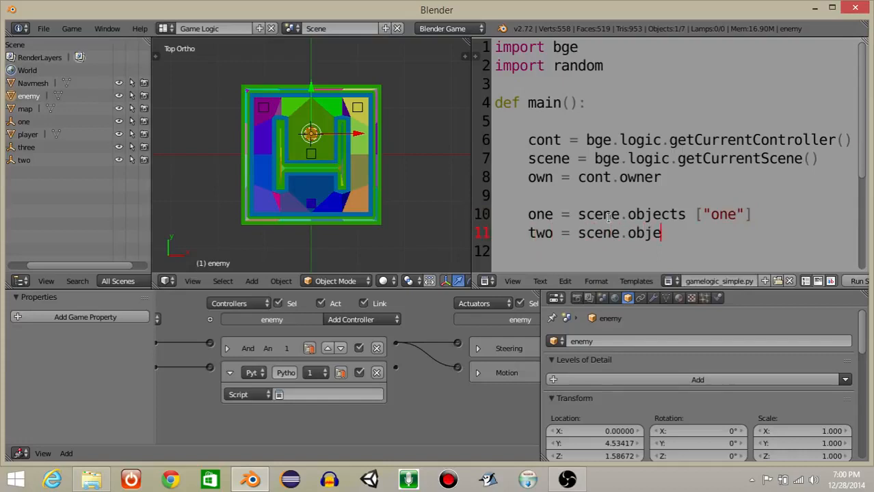
pyautogui.write('cts ["two"')
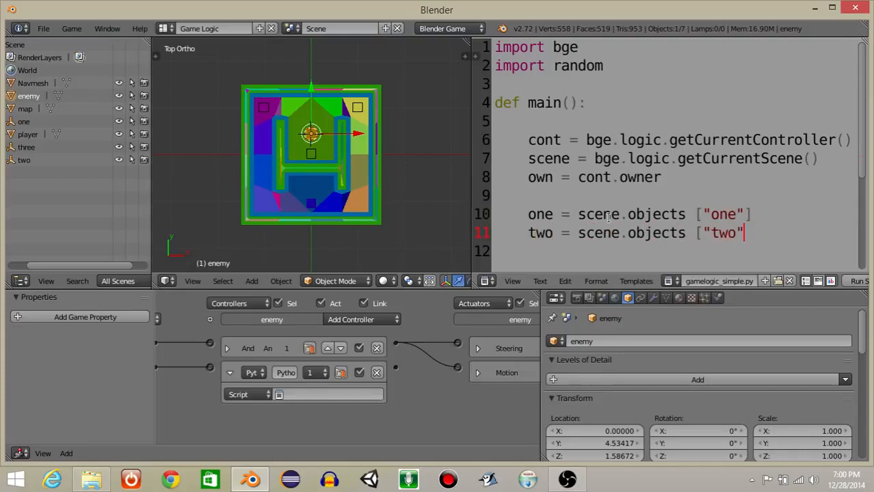
pyautogui.write(']')
pyautogui.press('Return')
pyautogui.write('thre')
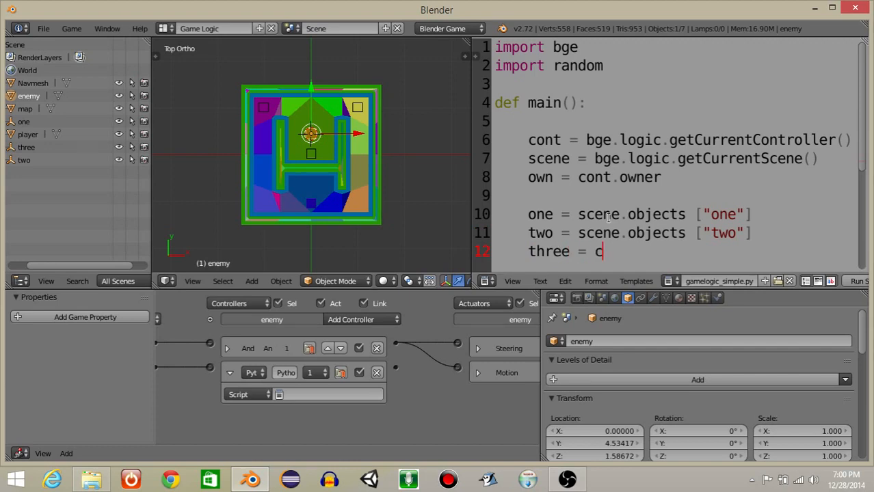
pyautogui.write('e = scene.objects')
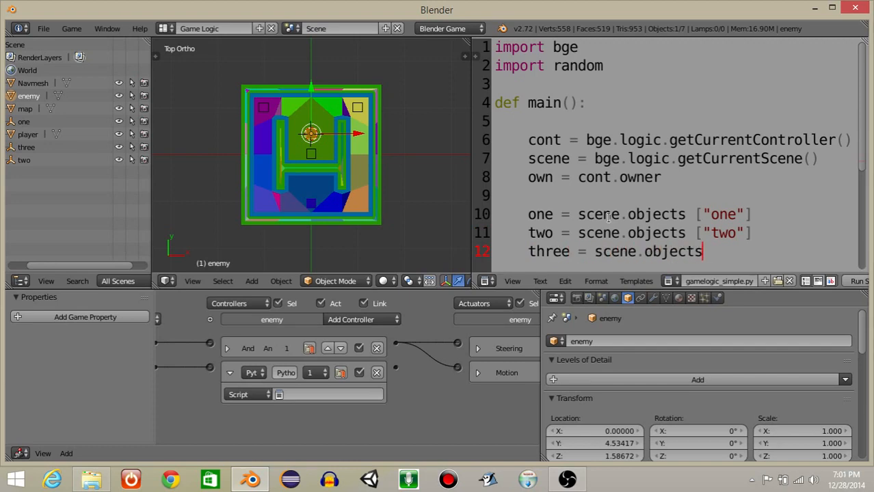
pyautogui.write(' ["three"]')
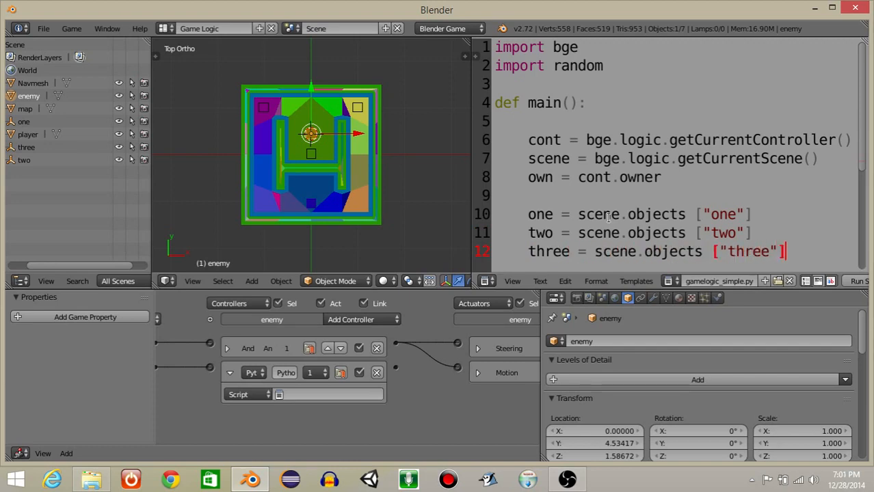
# After a blank line below the object assignments, add list = [one,two,three].
pyautogui.scroll(-2, 670, 211)
pyautogui.press('Return')
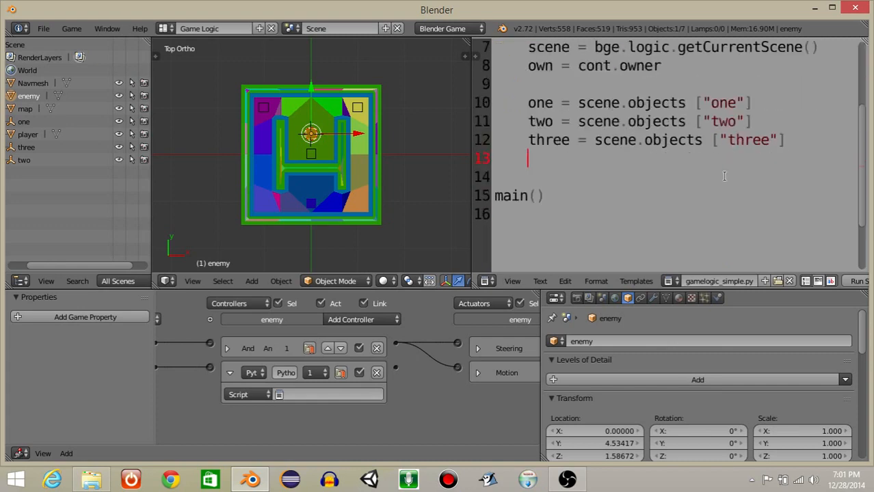
pyautogui.press('Return')
pyautogui.write('li')
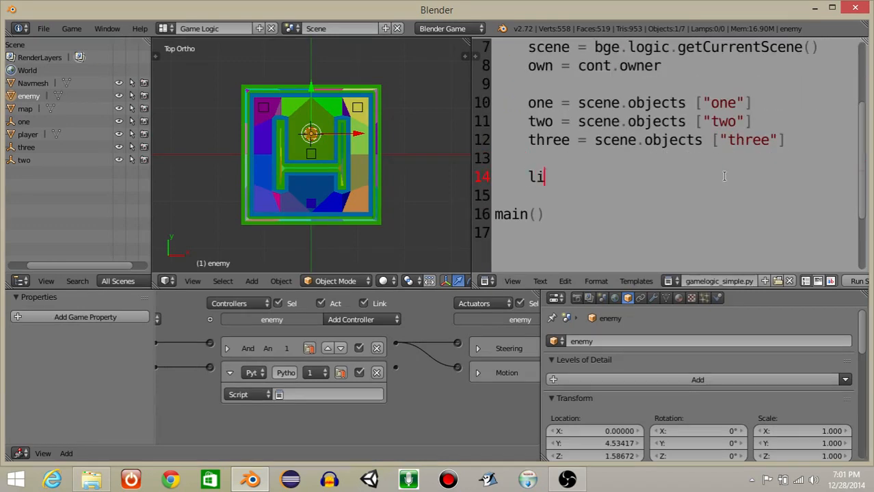
pyautogui.write('st = [one,')
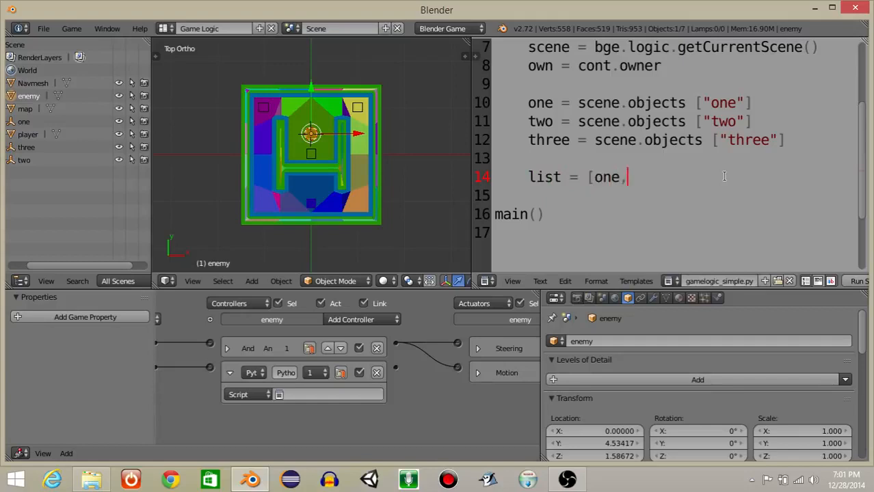
pyautogui.write('two,three]')
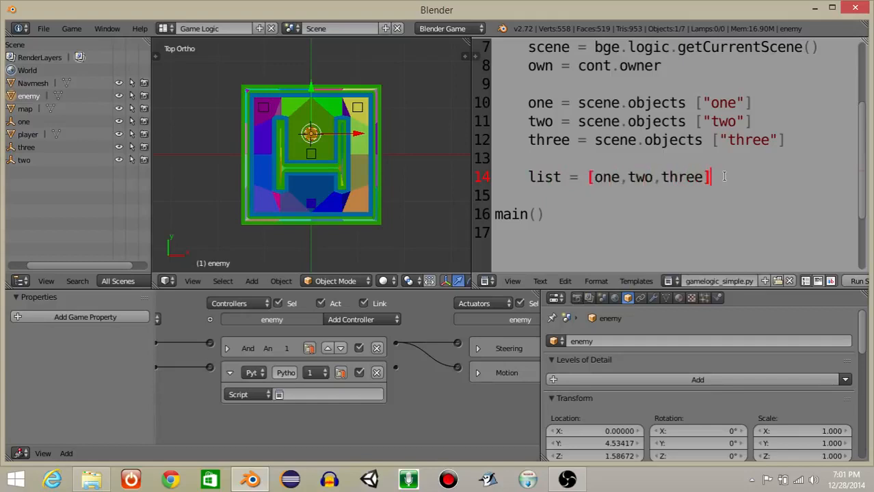
# After a blank line below the list, add choice = random.choice(list).
pyautogui.press('Return')
pyautogui.press('Return')
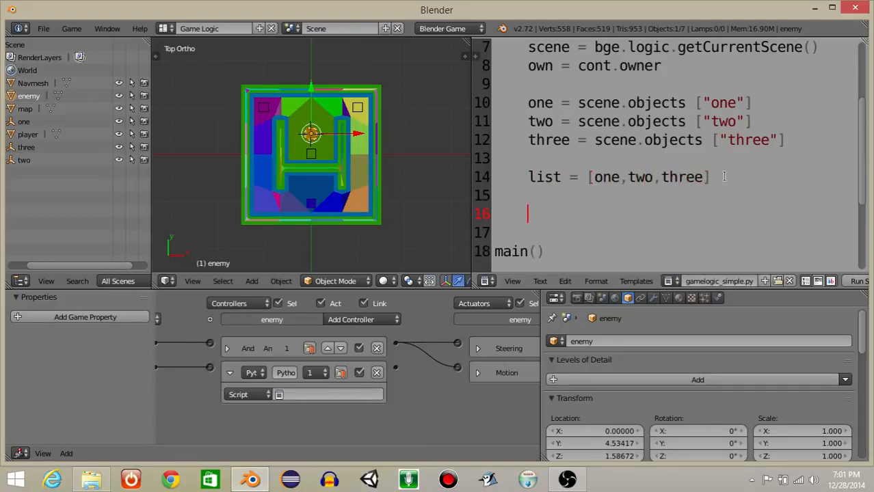
pyautogui.write('choice =')
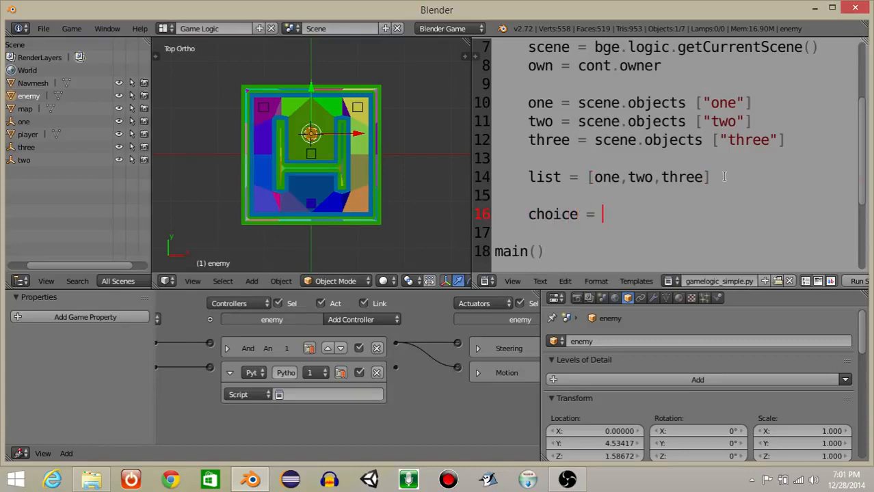
pyautogui.write(' random.choice(lis')
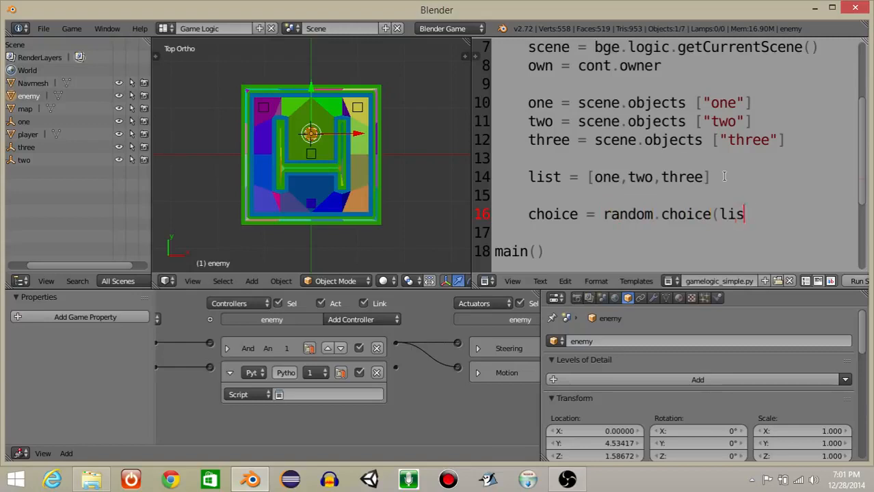
# After a blank line below the random choice, add own.worldPosition = choice.worldPosition.
pyautogui.press('Return')
pyautogui.press('Return')
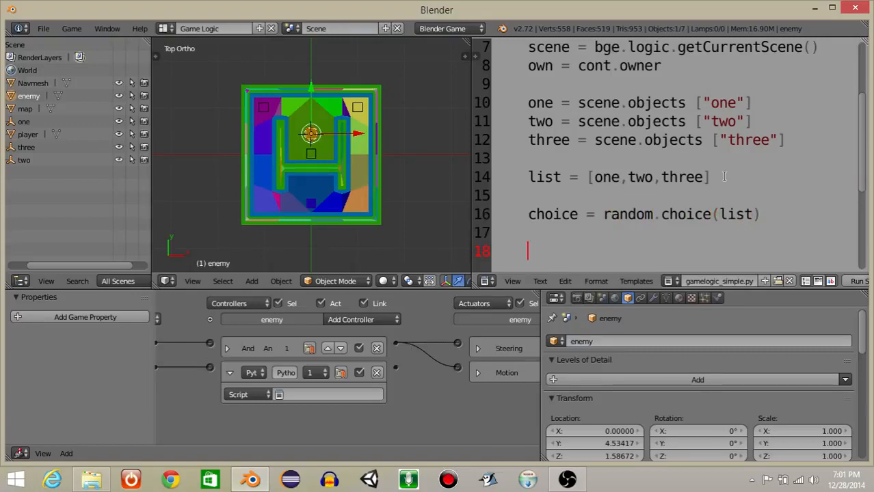
pyautogui.scroll(-2, 681, 216)
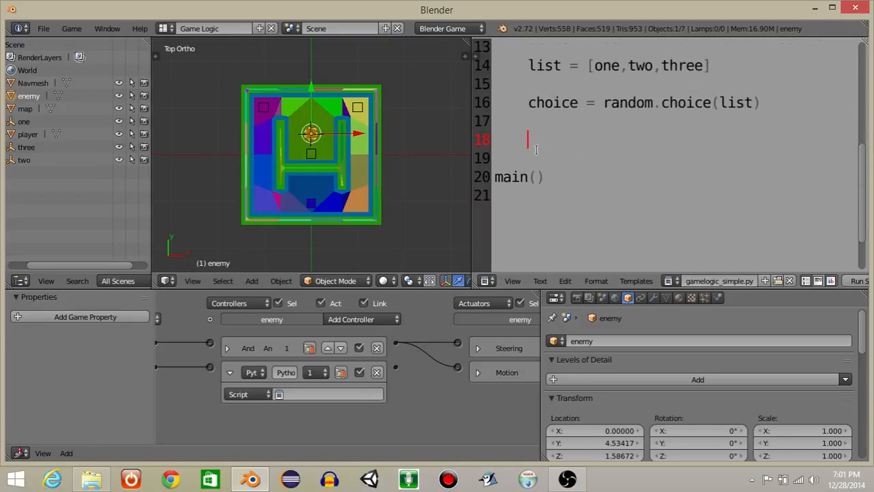
pyautogui.write('own.world')
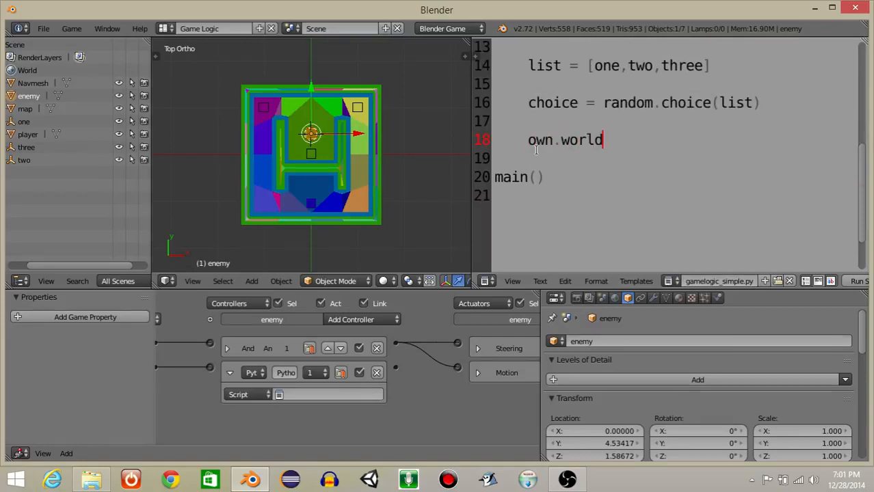
pyautogui.write('Position')
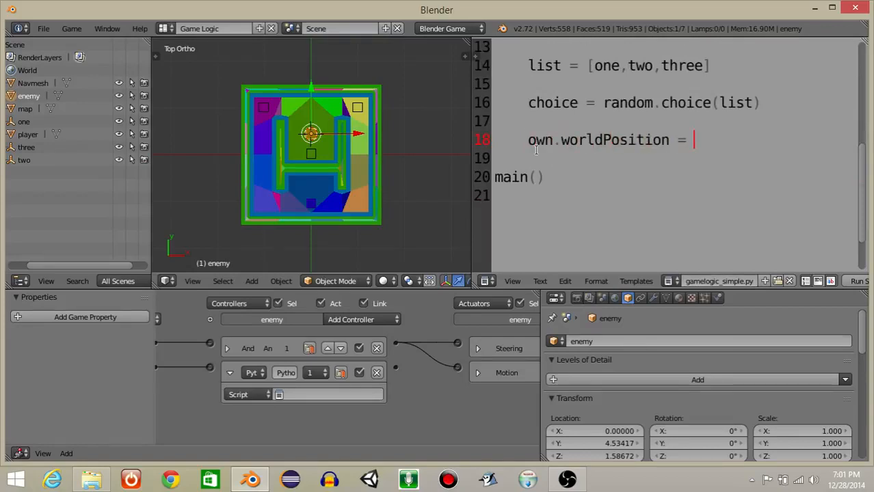
pyautogui.write(' = choice.w')
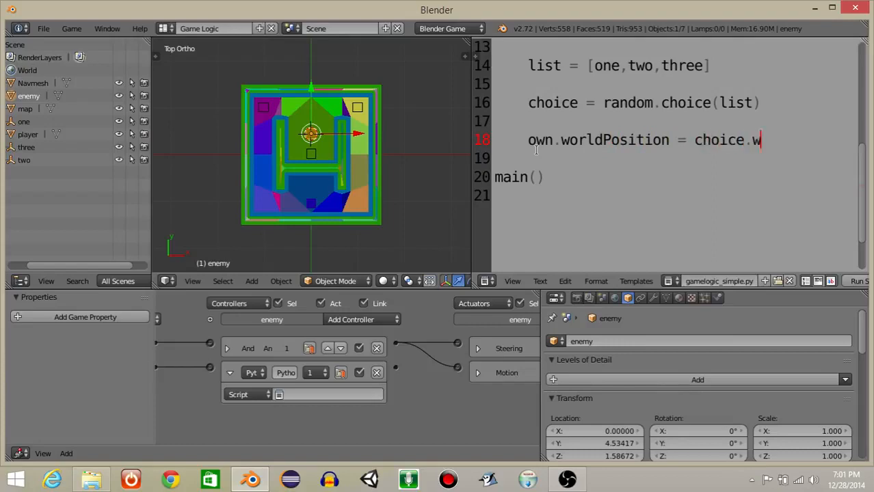
pyautogui.write('orldPosition')
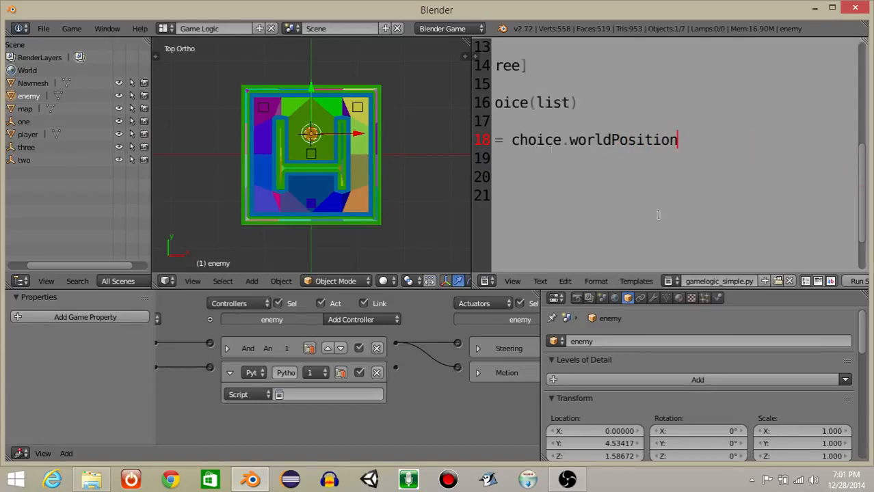
# Rename the text file as script.py.
pyautogui.click(718, 276)
pyautogui.write('script.py')
pyautogui.press('Return')
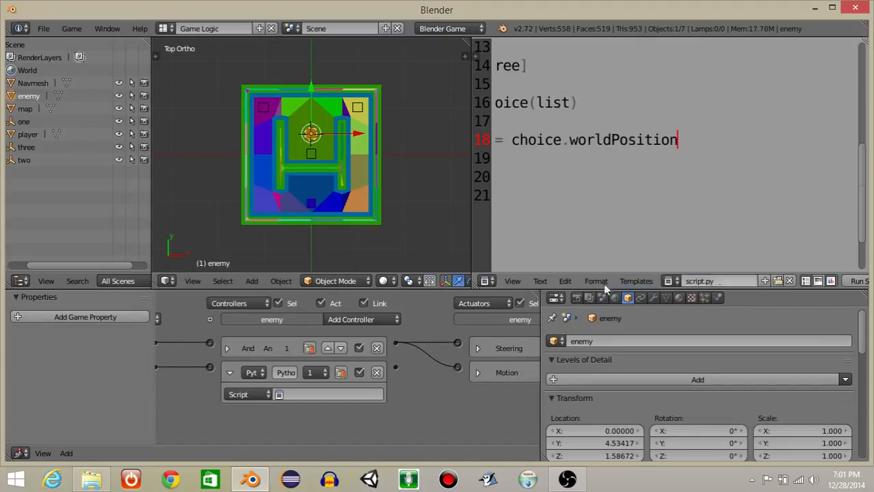
# Assign script.py to the enemy's Python controller.
pyautogui.click(345, 395)
pyautogui.click(299, 258)
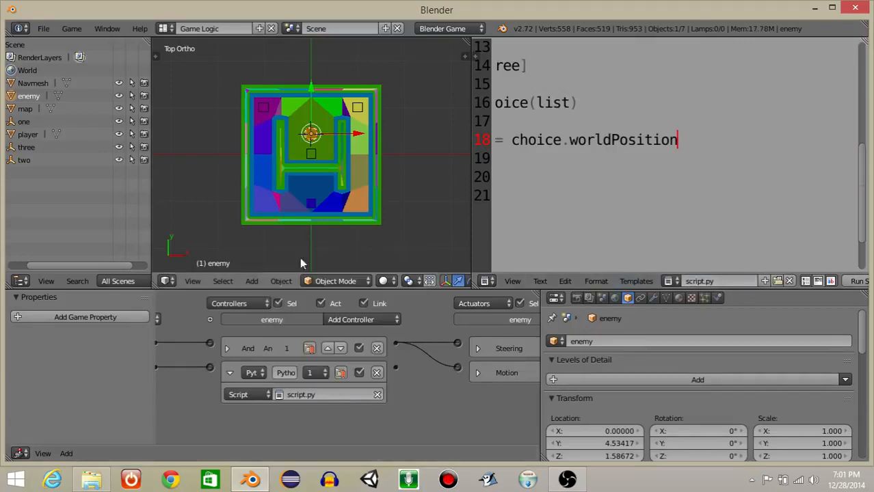
# Examine the script's empty object assignments, the list, the random choice and the line that sets the enemy's world position.
pyautogui.moveTo(563, 166); pyautogui.dragTo(697, 150, button='middle')
pyautogui.moveTo(607, 150); pyautogui.dragTo(656, 148, button='middle')
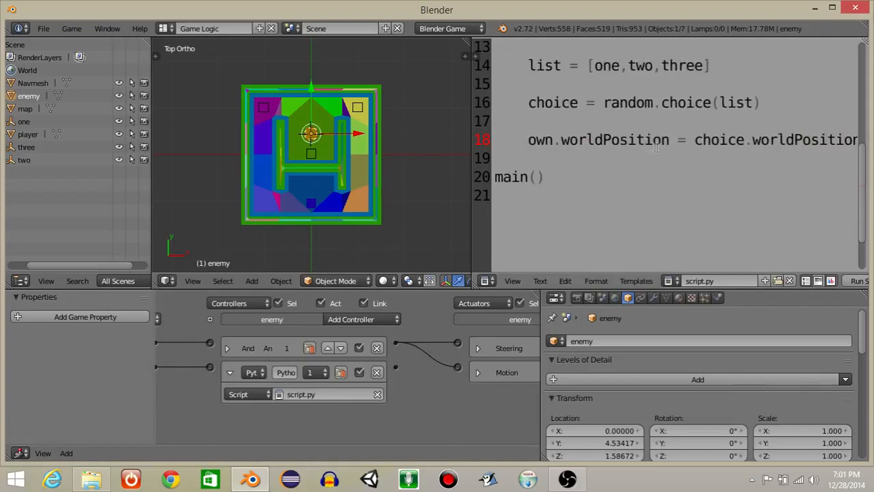
pyautogui.keyDown('ctrl'); pyautogui.scroll(-4, 587, 150); pyautogui.keyUp('ctrl')
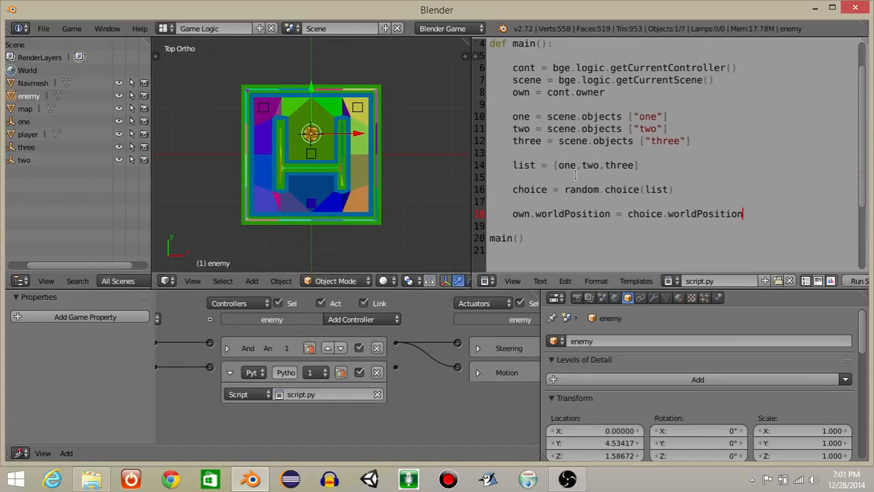
pyautogui.moveTo(512, 116); pyautogui.dragTo(698, 138)
pyautogui.click(699, 139)
pyautogui.moveTo(510, 168); pyautogui.dragTo(656, 167)
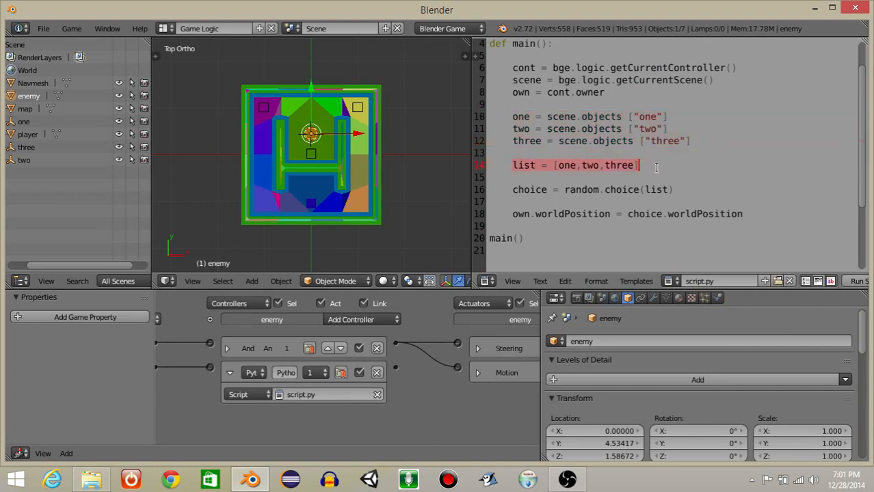
pyautogui.click(657, 166)
pyautogui.moveTo(508, 192); pyautogui.dragTo(692, 192)
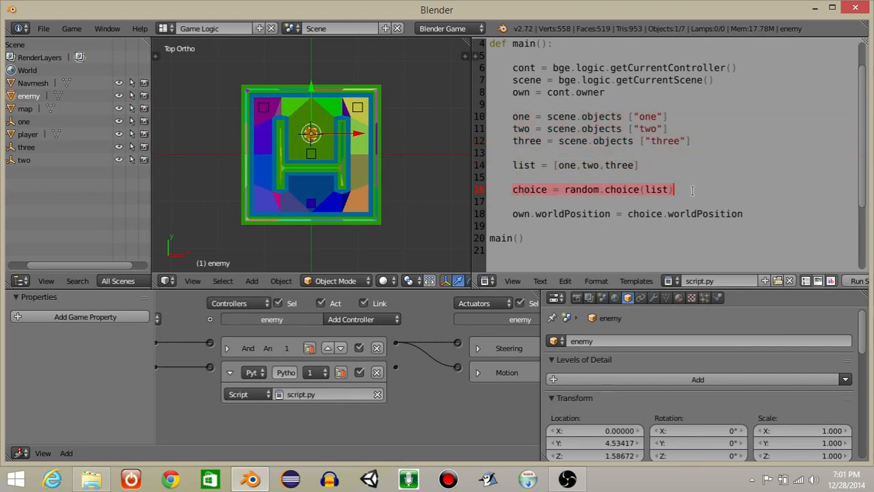
pyautogui.click(688, 188)
pyautogui.moveTo(507, 213); pyautogui.dragTo(743, 214)
pyautogui.click(748, 213)
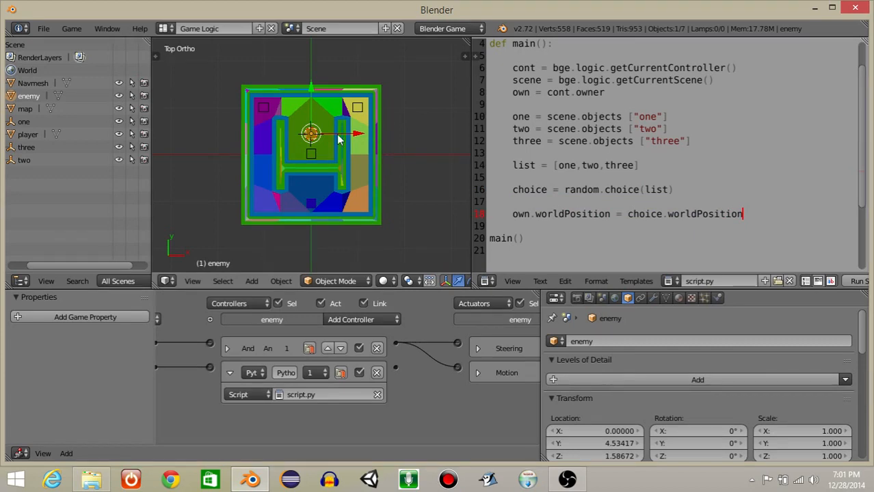
# Run the game to test the single enemy's following and random respawning, and end the test.
pyautogui.press('p')
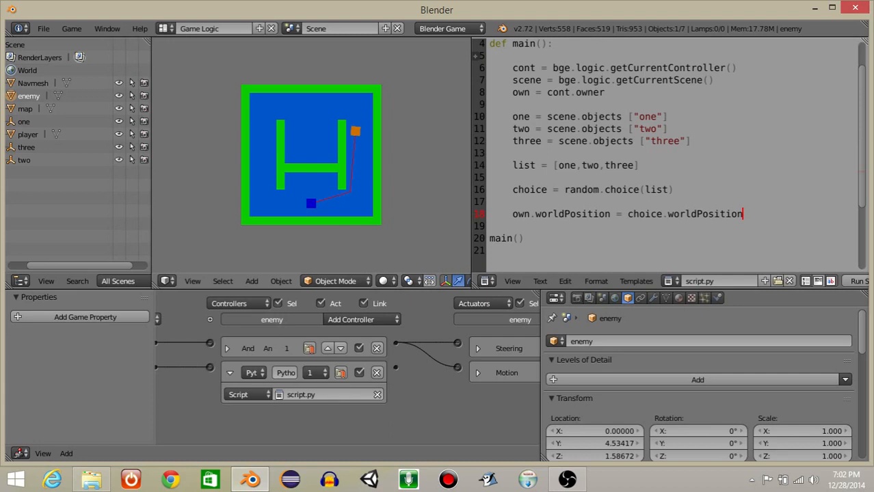
pyautogui.press('Escape')
# Duplicate the enemy twice and offset the copies along the Y axis, at about Y 8.18 and Y 11.48.
pyautogui.scroll(1, 340, 130)
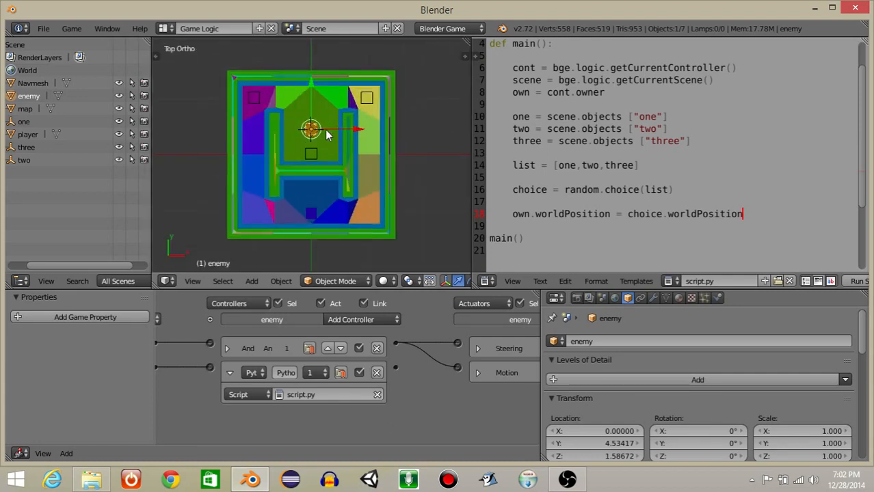
pyautogui.hotkey('shift', 'd')
pyautogui.rightClick(323, 129)
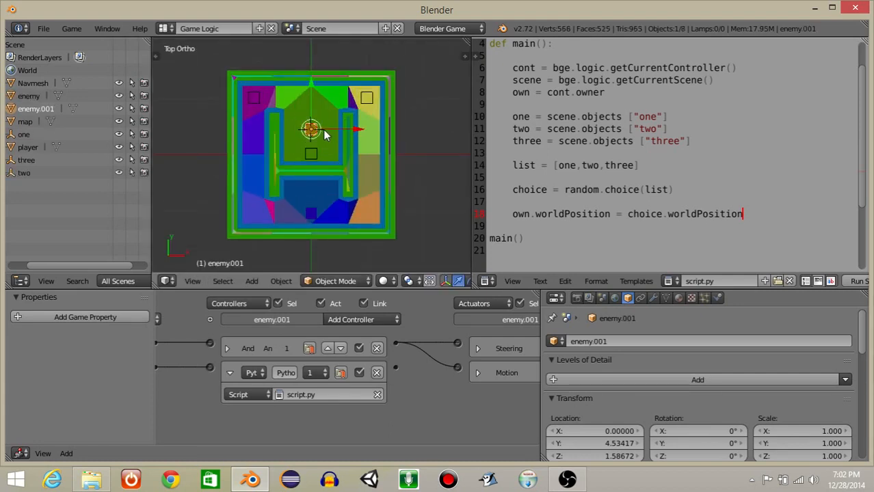
pyautogui.hotkey('shift', 'd')
pyautogui.click(309, 62)
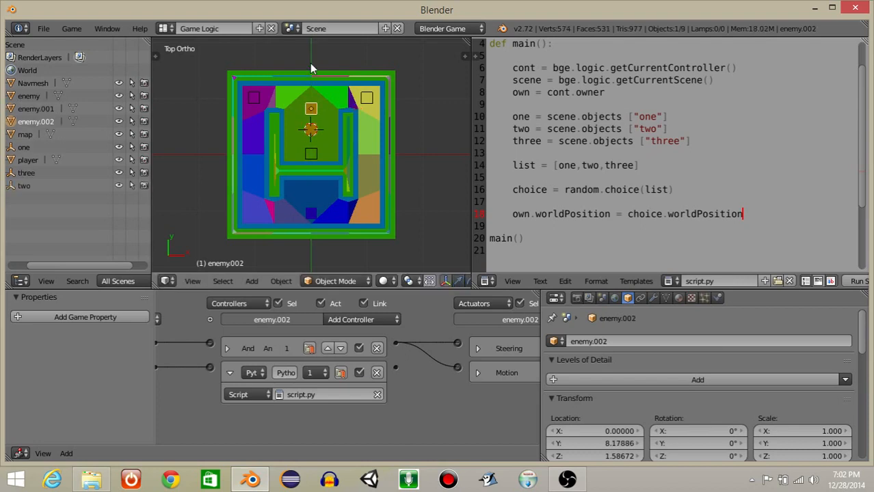
pyautogui.press('g')
pyautogui.press('y')
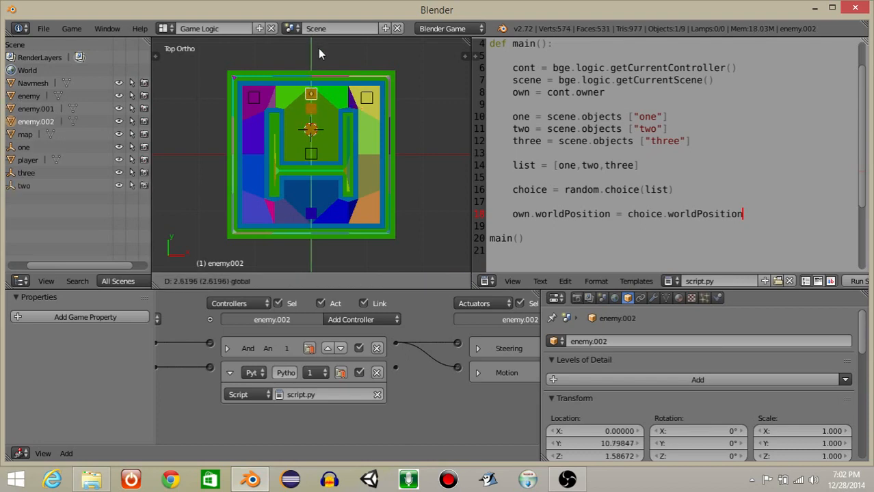
pyautogui.click(314, 44)
# Run the game with all three enemies to test their following and respawning, and end the test.
pyautogui.press('p')
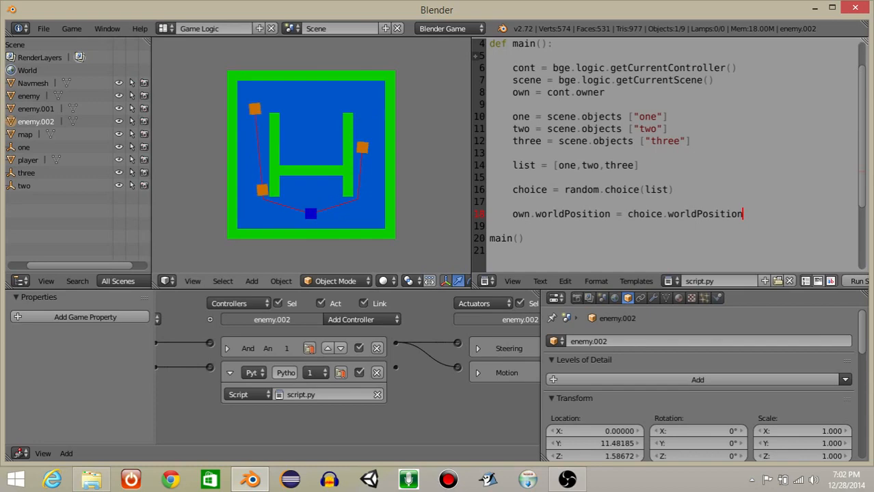
pyautogui.press('Escape')
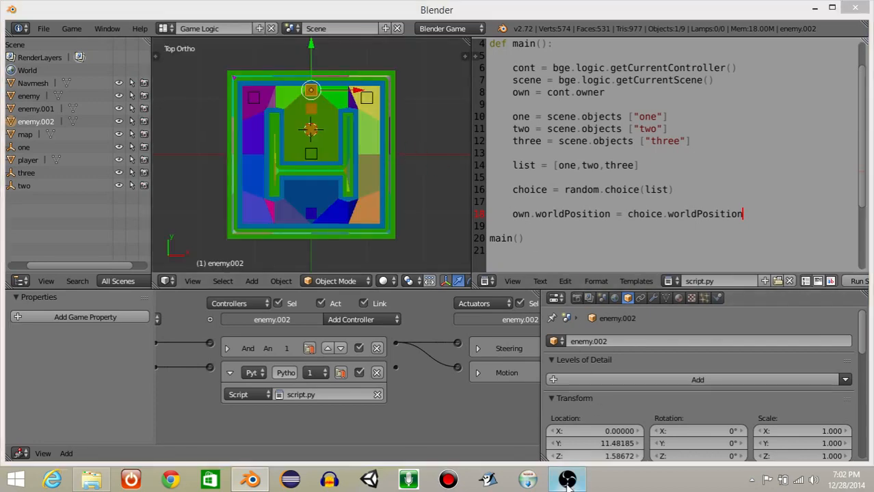